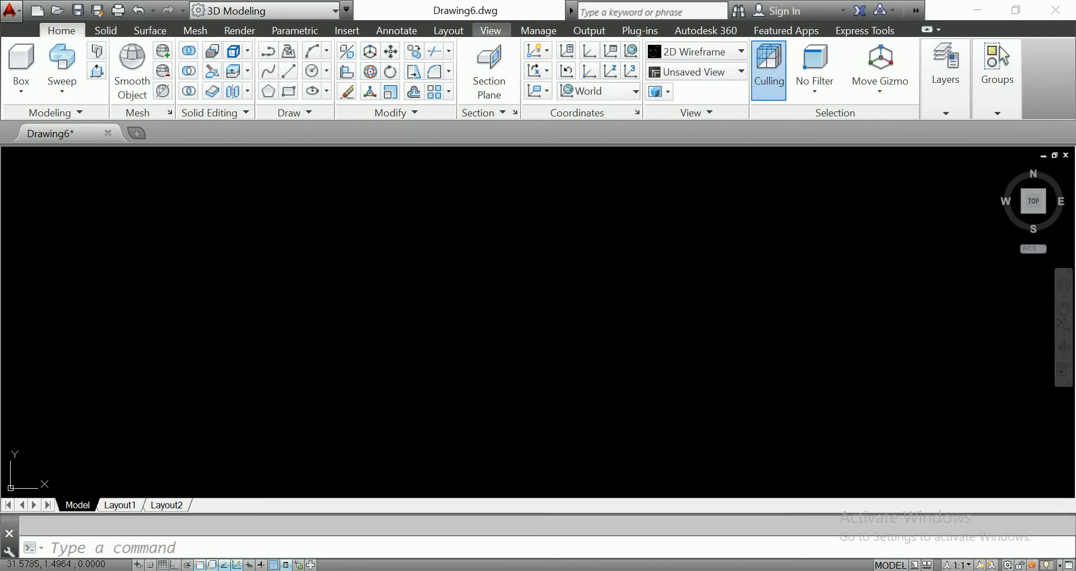
Switch the drawing to the Top preset view and start the Rectangle command
{"action": "left_click", "coordinate": [490, 30]}
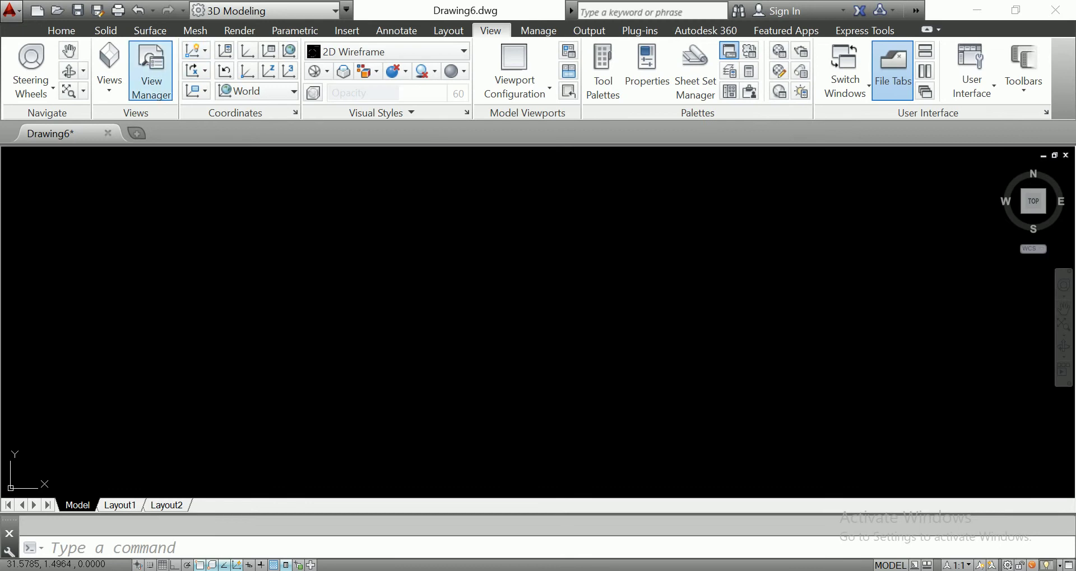
{"action": "left_click", "coordinate": [109, 84]}
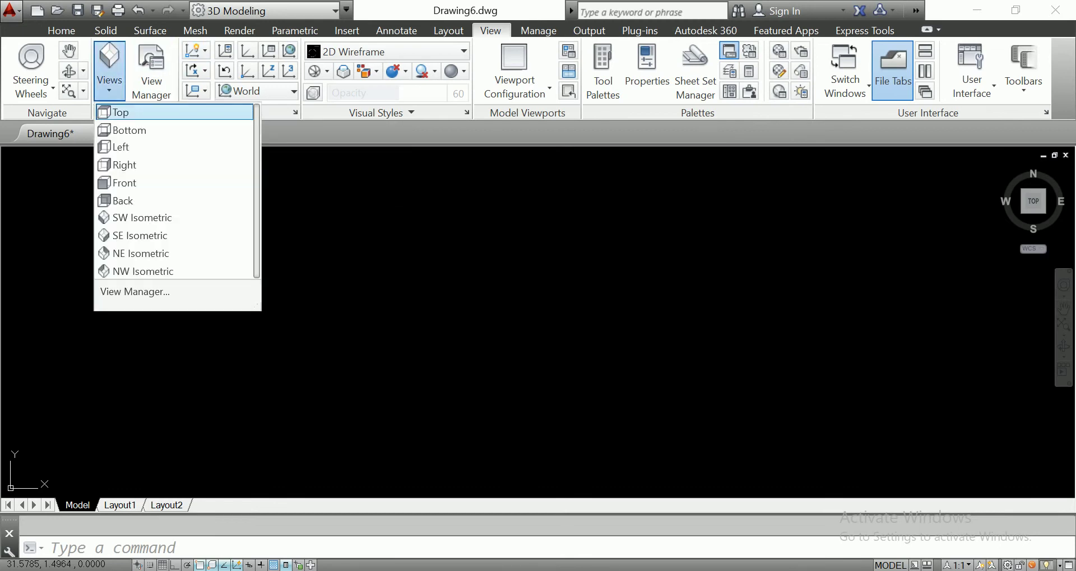
{"action": "left_click", "coordinate": [120, 112]}
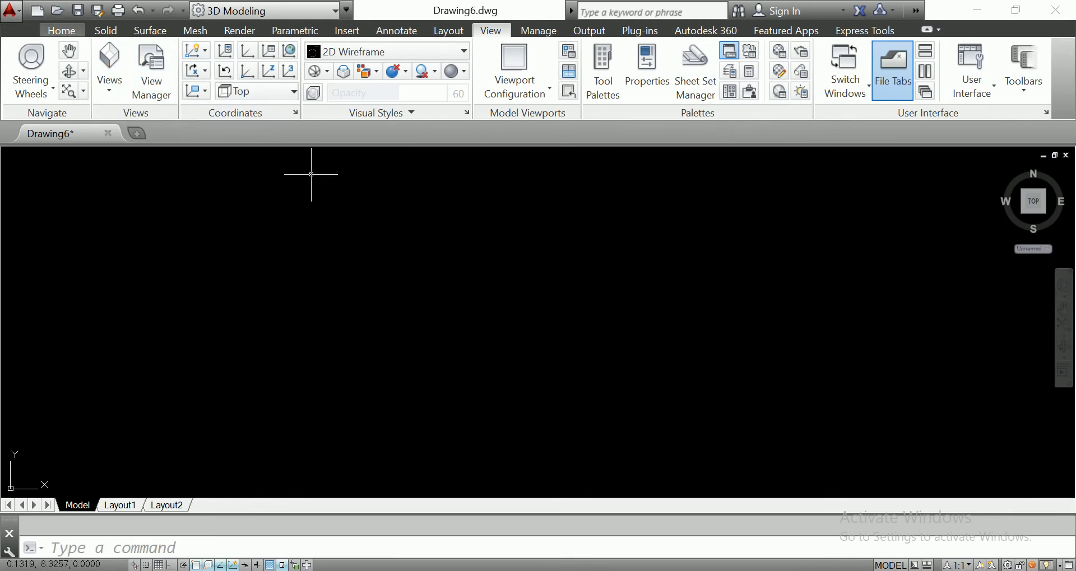
{"action": "left_click", "coordinate": [61, 31]}
{"action": "left_click", "coordinate": [289, 91]}
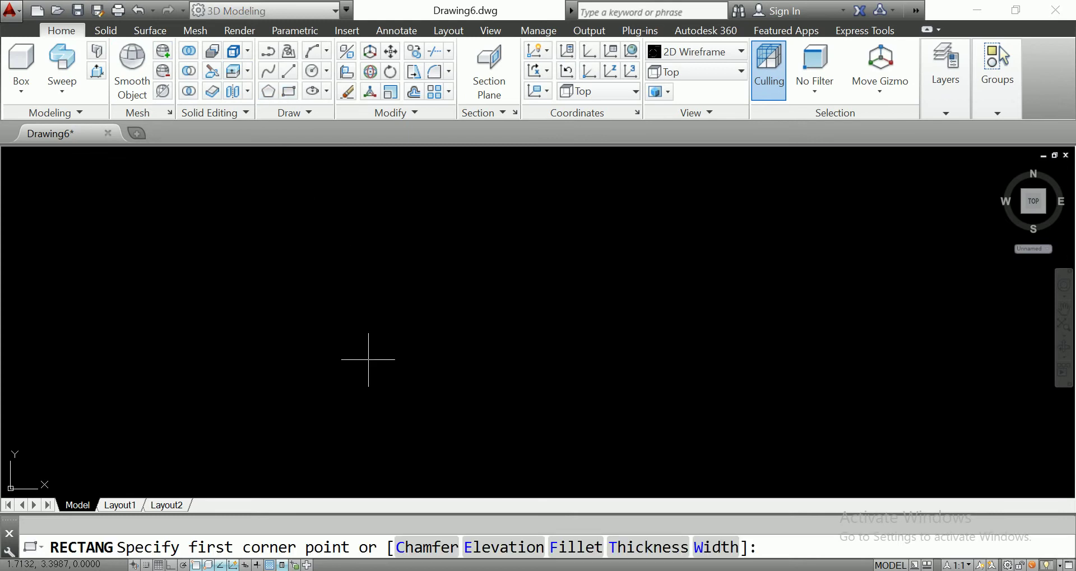
Draw a 600 by 600 square using the rectangle's Dimensions option
{"action": "left_click", "coordinate": [387, 398]}
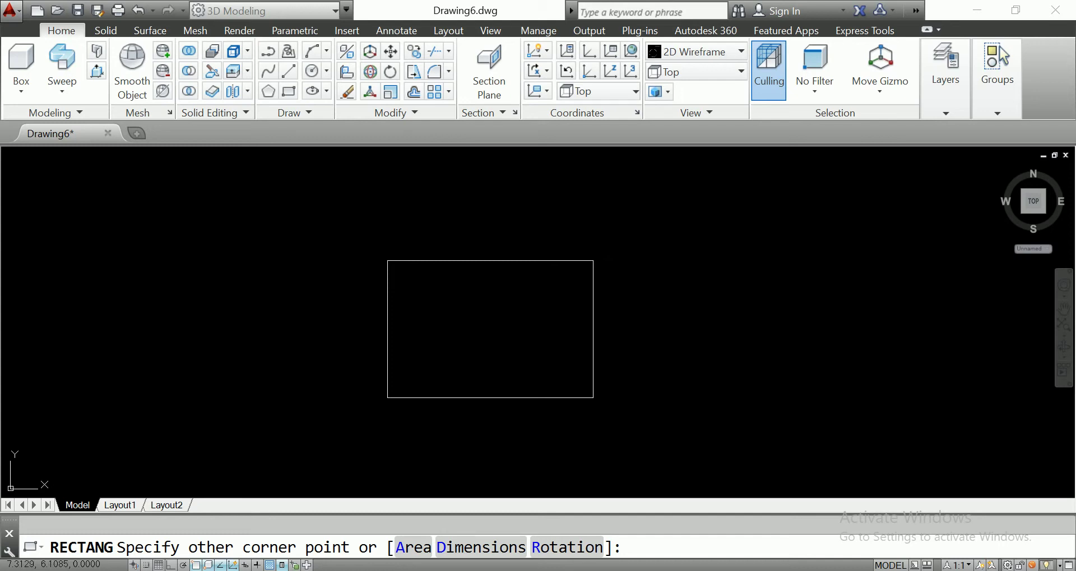
{"action": "type", "text": "d"}
{"action": "key", "text": "Return"}
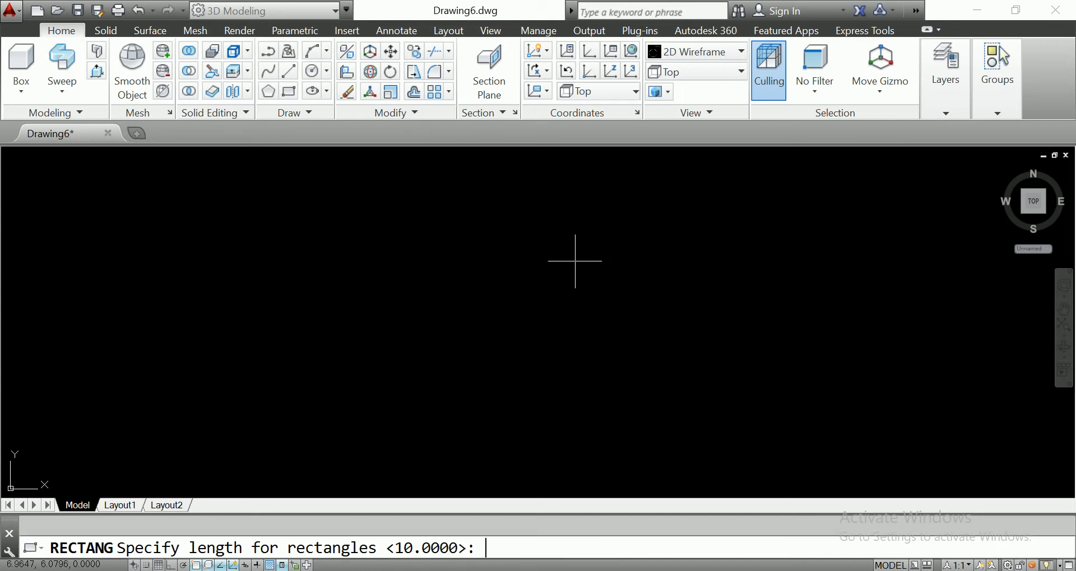
{"action": "type", "text": "600"}
{"action": "key", "text": "Return"}
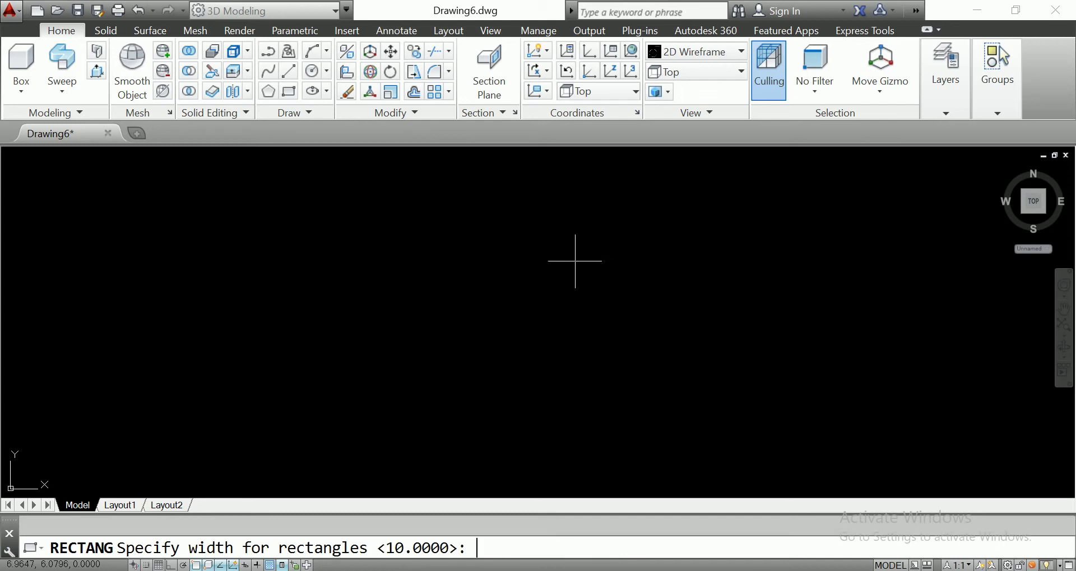
{"action": "key", "text": "Return"}
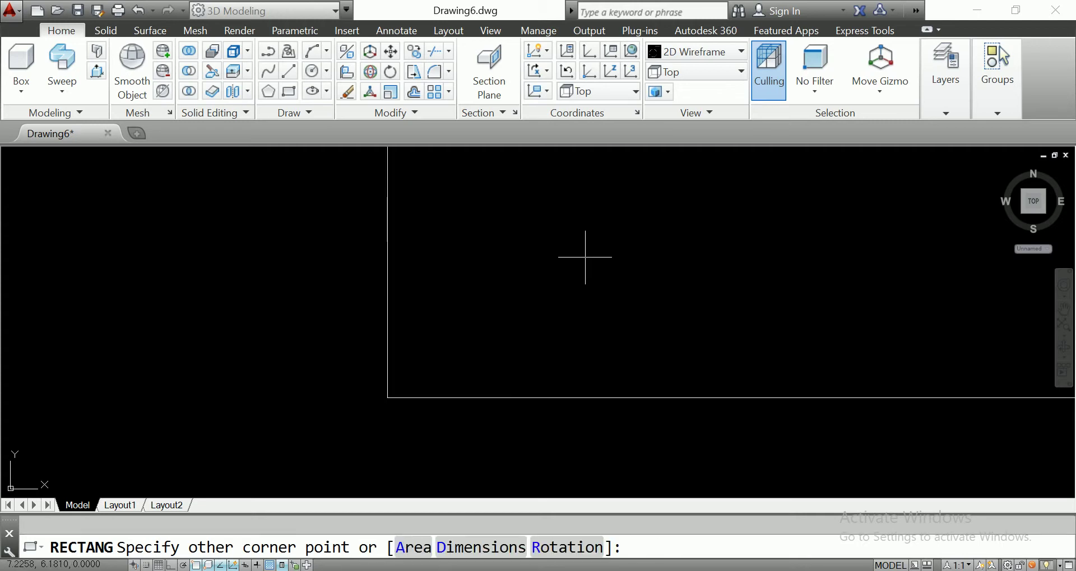
{"action": "left_click", "coordinate": [641, 291]}
Regenerate the display with RE and pan toward the square
{"action": "scroll", "coordinate": [563, 260], "scroll_direction": "down", "scroll_amount": 3}
{"action": "left_click", "coordinate": [482, 328]}
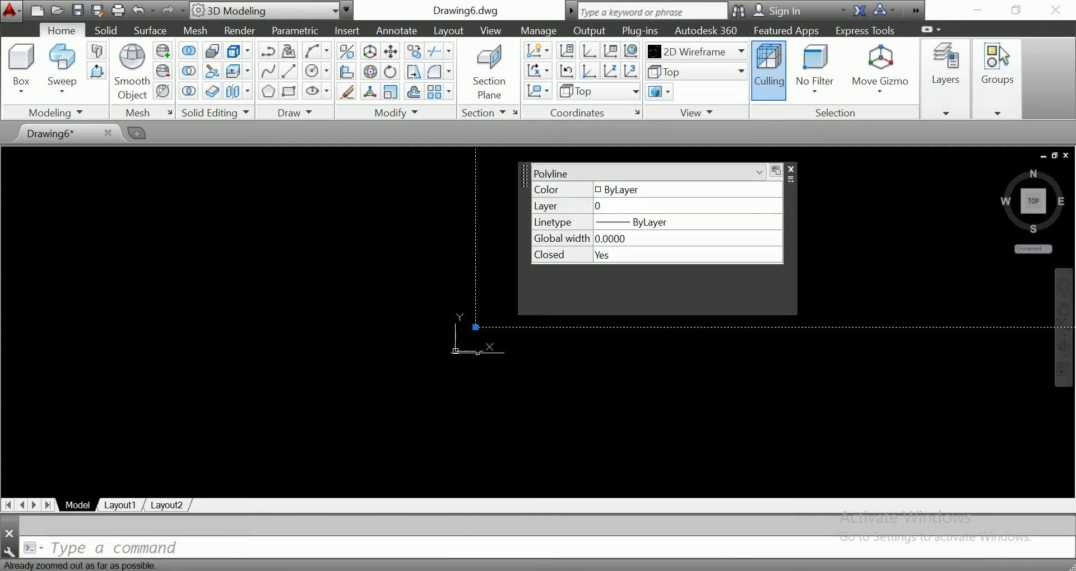
{"action": "type", "text": "re"}
{"action": "key", "text": "Return"}
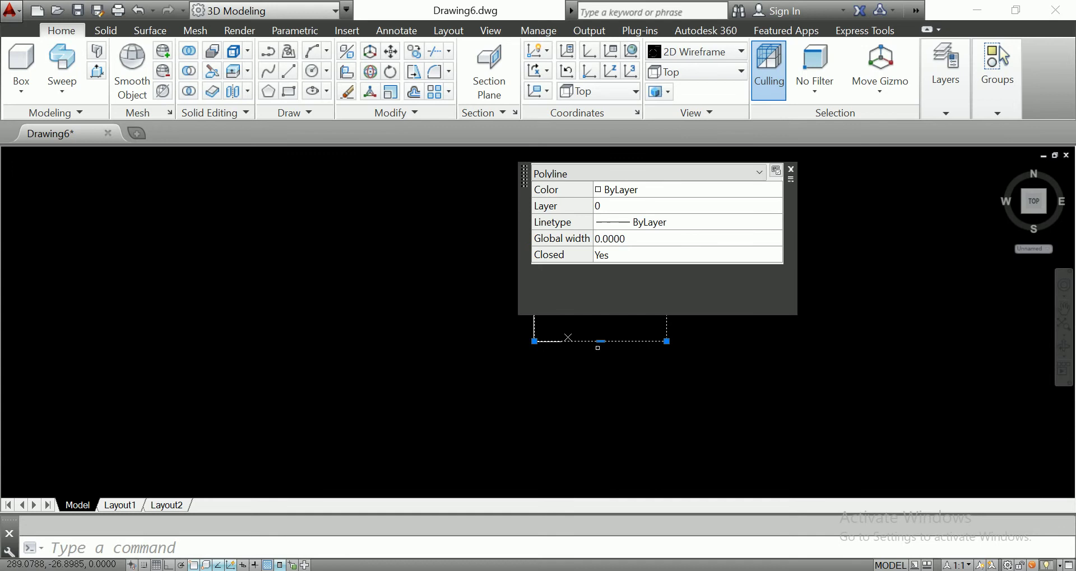
{"action": "middle_click_drag", "start_coordinate": [680, 360], "coordinate": [396, 391]}
{"action": "scroll", "coordinate": [400, 379], "scroll_direction": "down", "scroll_amount": 2}
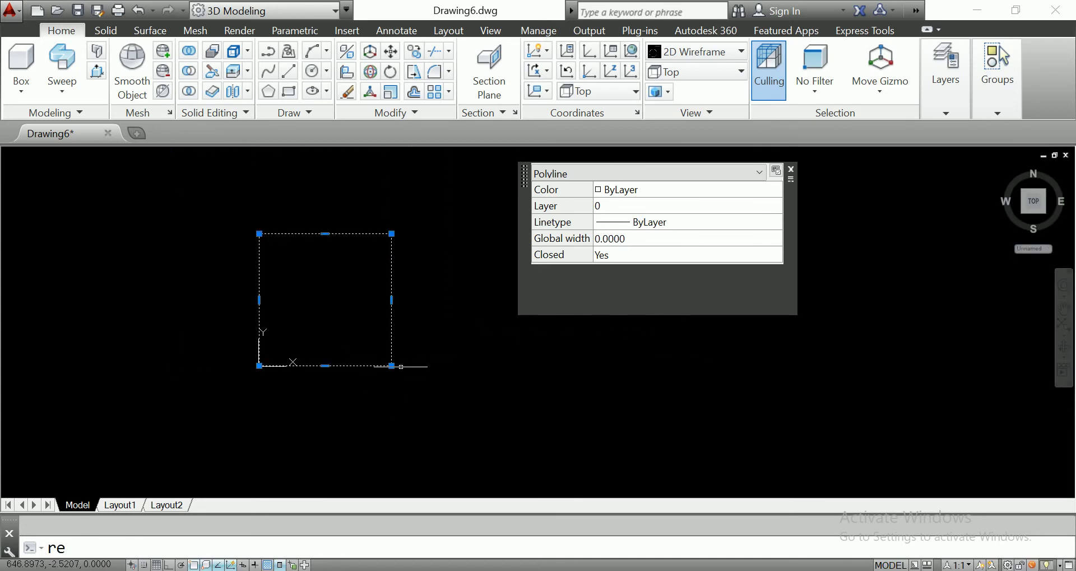
{"action": "scroll", "coordinate": [382, 322], "scroll_direction": "down", "scroll_amount": 5}
Move the square to a new location and center it in the view
{"action": "type", "text": "m"}
{"action": "key", "text": "Return"}
{"action": "left_click", "coordinate": [409, 348]}
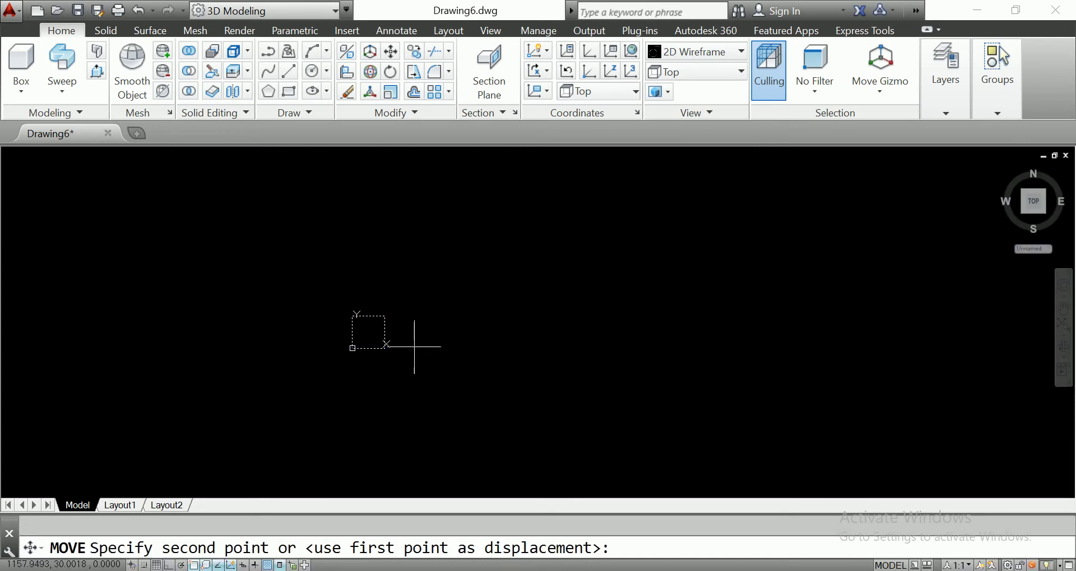
{"action": "left_click", "coordinate": [628, 355]}
{"action": "scroll", "coordinate": [606, 349], "scroll_direction": "up", "scroll_amount": 4}
{"action": "mouse_move", "coordinate": [644, 300]}
{"action": "middle_mouse_down"}
{"action": "mouse_move", "coordinate": [490, 293]}
{"action": "mouse_move", "coordinate": [491, 340]}
{"action": "middle_mouse_up"}
{"action": "scroll", "coordinate": [469, 303], "scroll_direction": "up", "scroll_amount": 4}
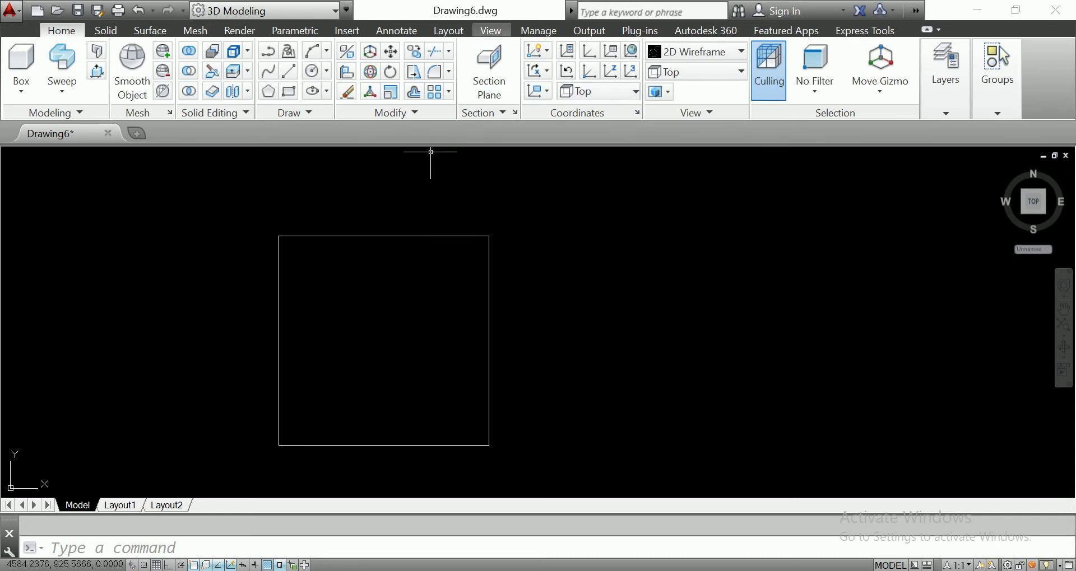
Switch the view to SW Isometric
{"action": "left_click", "coordinate": [491, 30]}
{"action": "left_click", "coordinate": [109, 70]}
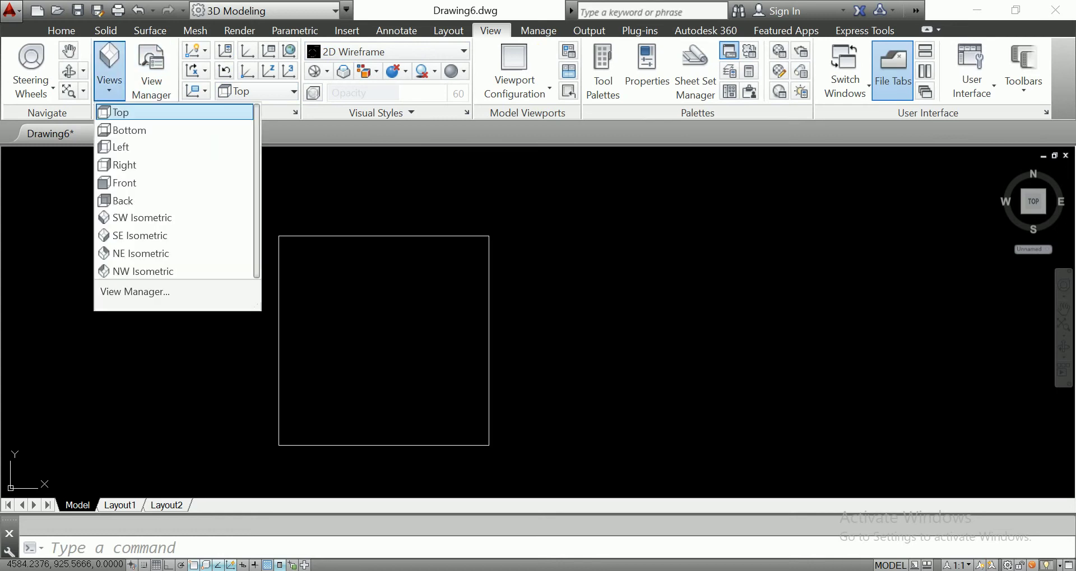
{"action": "left_click", "coordinate": [140, 217]}
{"action": "scroll", "coordinate": [504, 300], "scroll_direction": "down", "scroll_amount": 3}
{"action": "scroll", "coordinate": [504, 305], "scroll_direction": "down", "scroll_amount": 6}
{"action": "scroll", "coordinate": [570, 308], "scroll_direction": "up", "scroll_amount": 3}
{"action": "scroll", "coordinate": [420, 312], "scroll_direction": "up", "scroll_amount": 2}
Copy the square 800 units straight up along Z with Ortho on
{"action": "left_click", "coordinate": [432, 294]}
{"action": "left_click", "coordinate": [352, 341]}
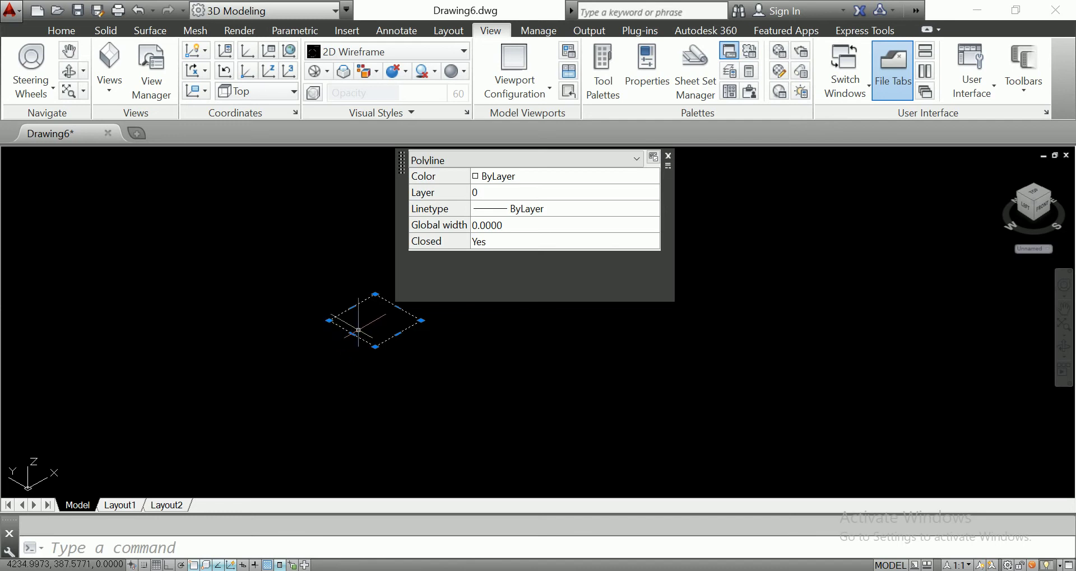
{"action": "type", "text": "co"}
{"action": "key", "text": "Return"}
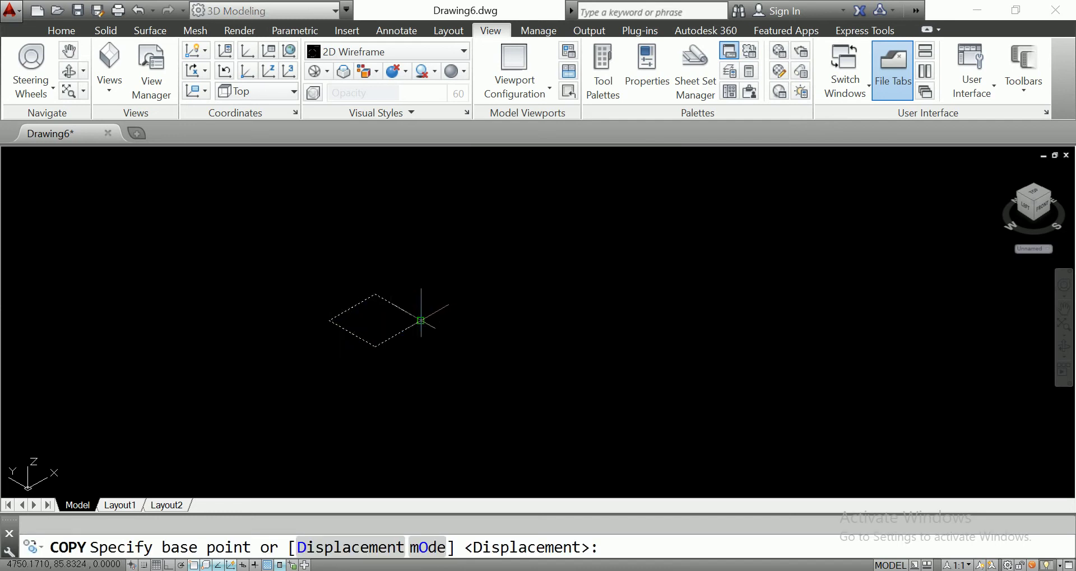
{"action": "left_click", "coordinate": [420, 321]}
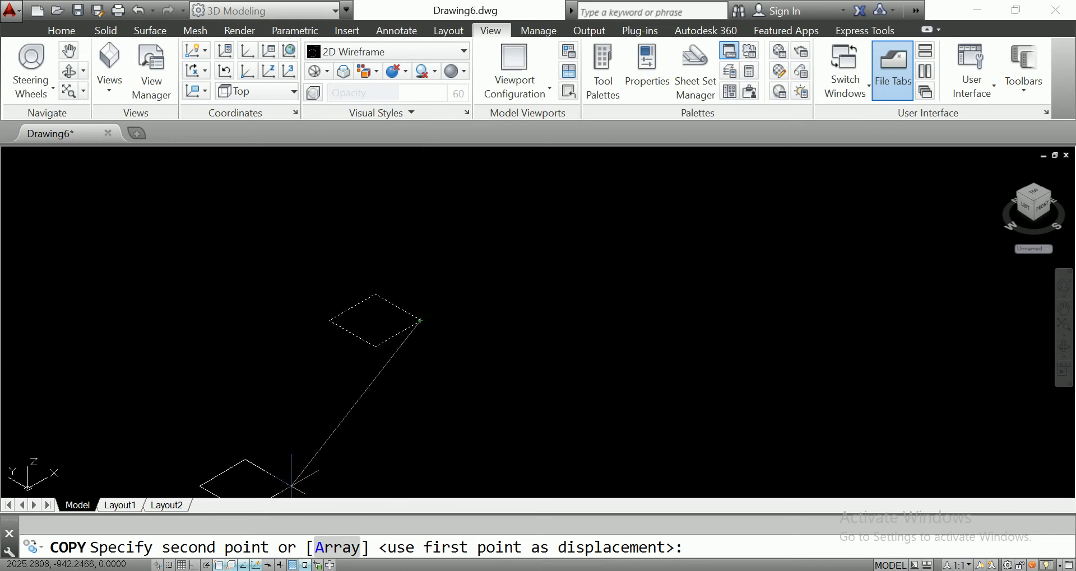
{"action": "key", "text": "F8"}
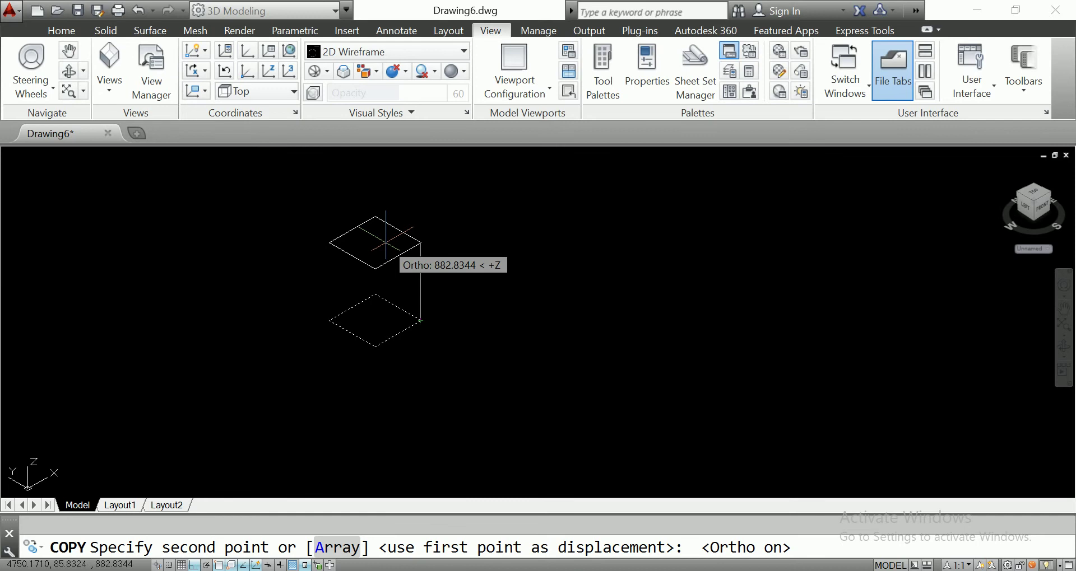
{"action": "type", "text": "800"}
{"action": "key", "text": "Return"}
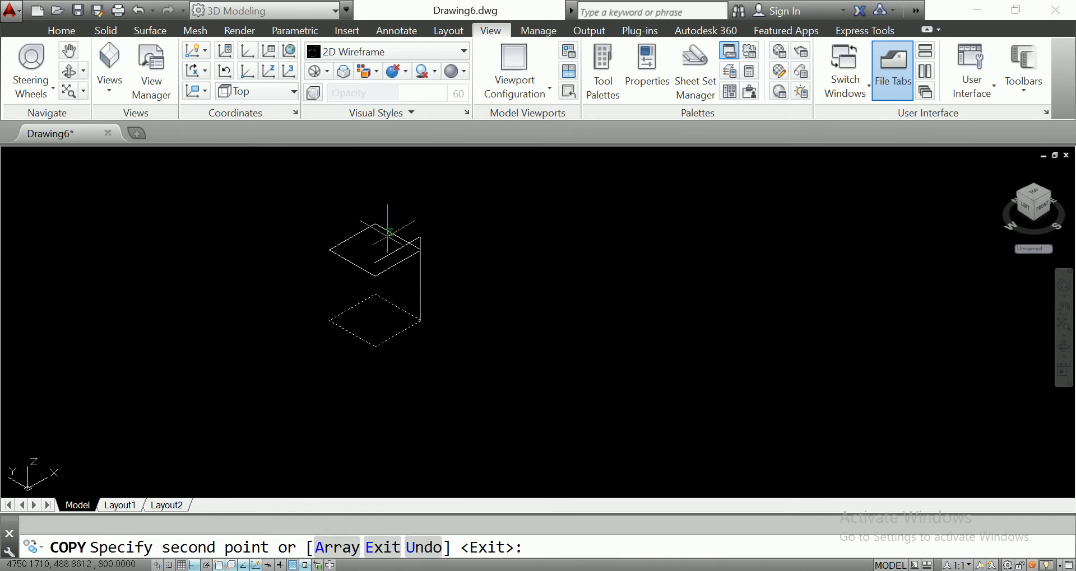
End the copy command and pan both squares into view
{"action": "right_click", "coordinate": [541, 245]}
{"action": "left_click", "coordinate": [566, 254]}
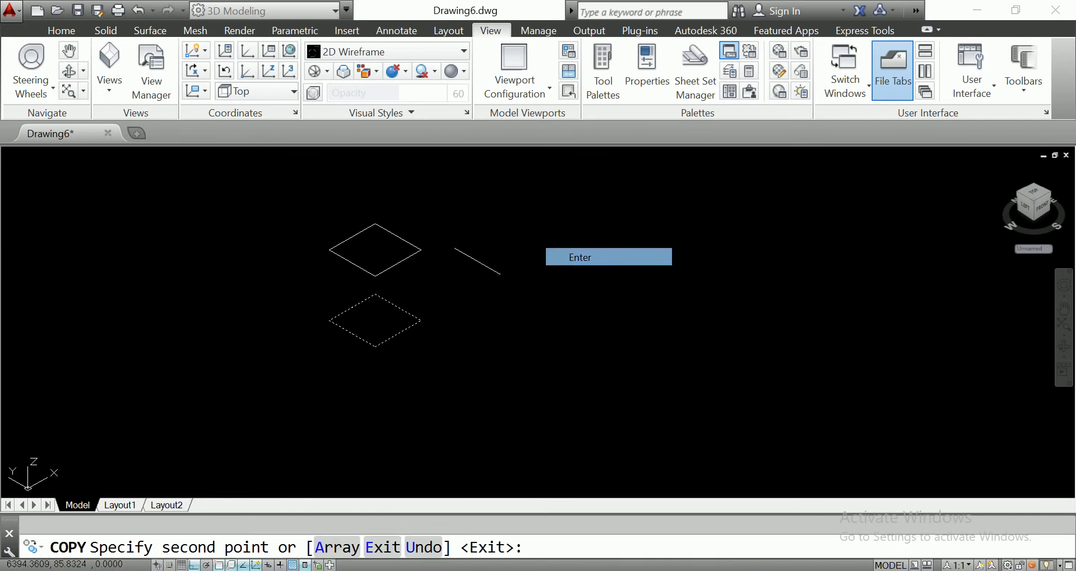
{"action": "middle_click_drag", "start_coordinate": [398, 304], "coordinate": [359, 332]}
{"action": "scroll", "coordinate": [349, 330], "scroll_direction": "up", "scroll_amount": 2}
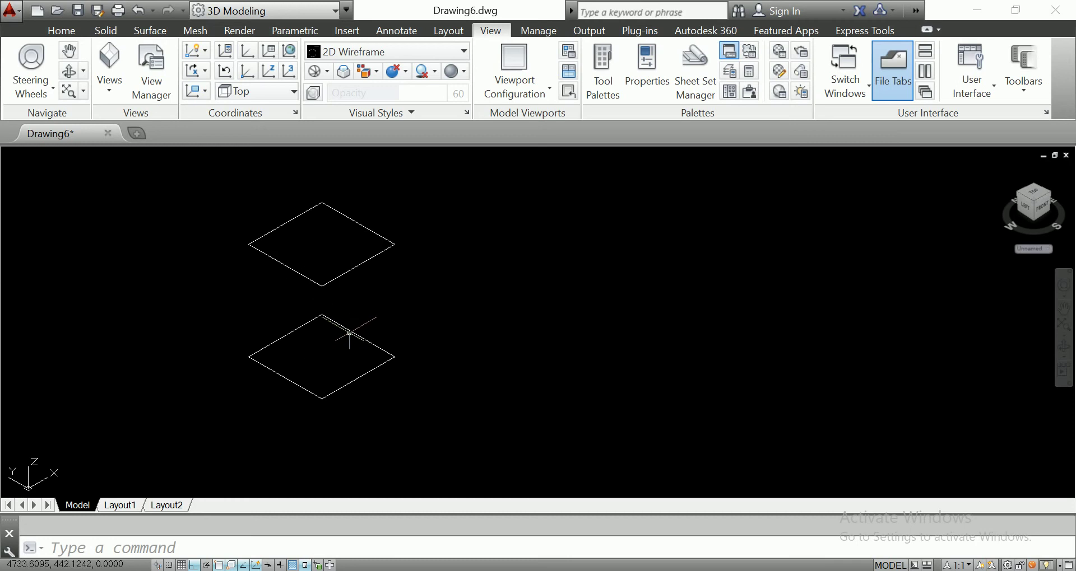
{"action": "left_click", "coordinate": [61, 31]}
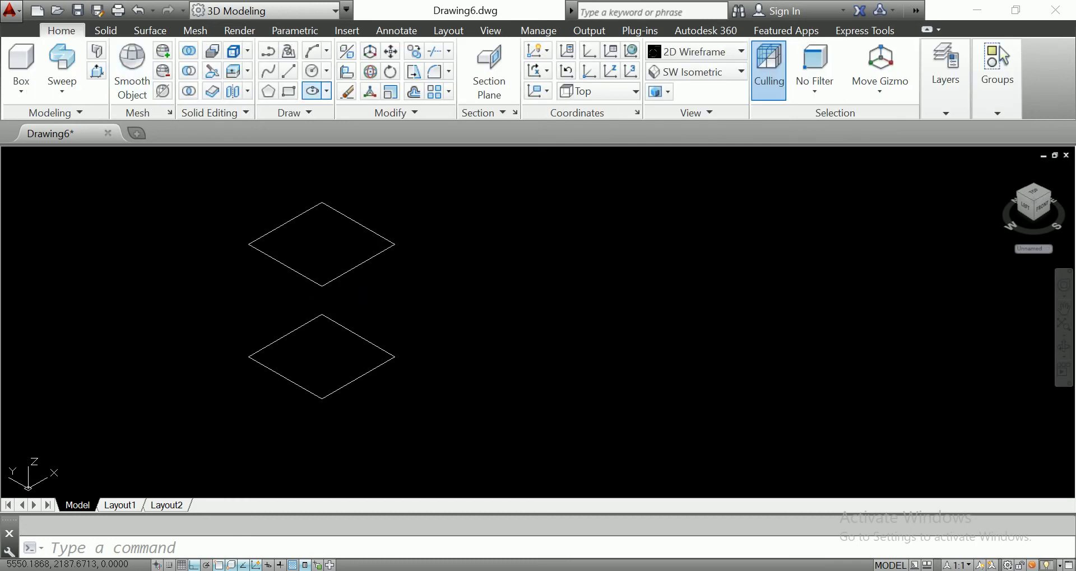
Draw two crossed leg lines from the upper square's left and top corners to the lower square's opposite corners
{"action": "left_click", "coordinate": [289, 71]}
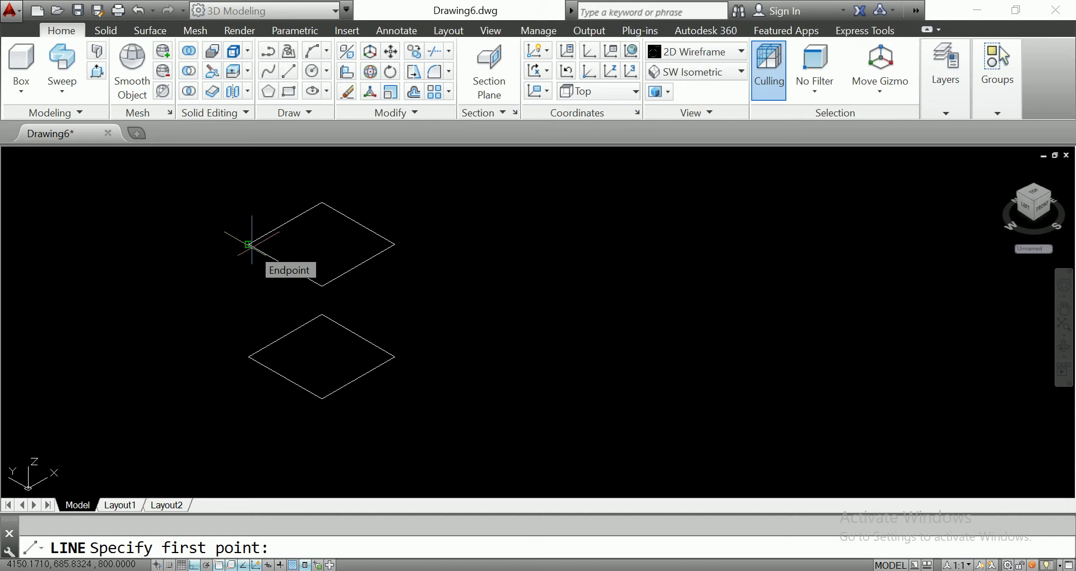
{"action": "left_click", "coordinate": [249, 244]}
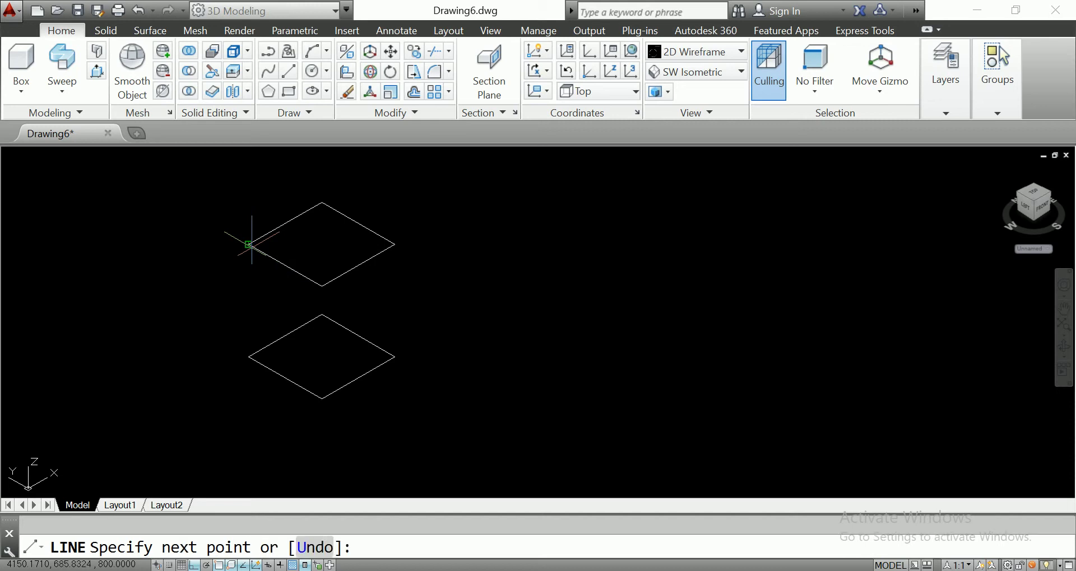
{"action": "left_click", "coordinate": [322, 399]}
{"action": "key", "text": "Return"}
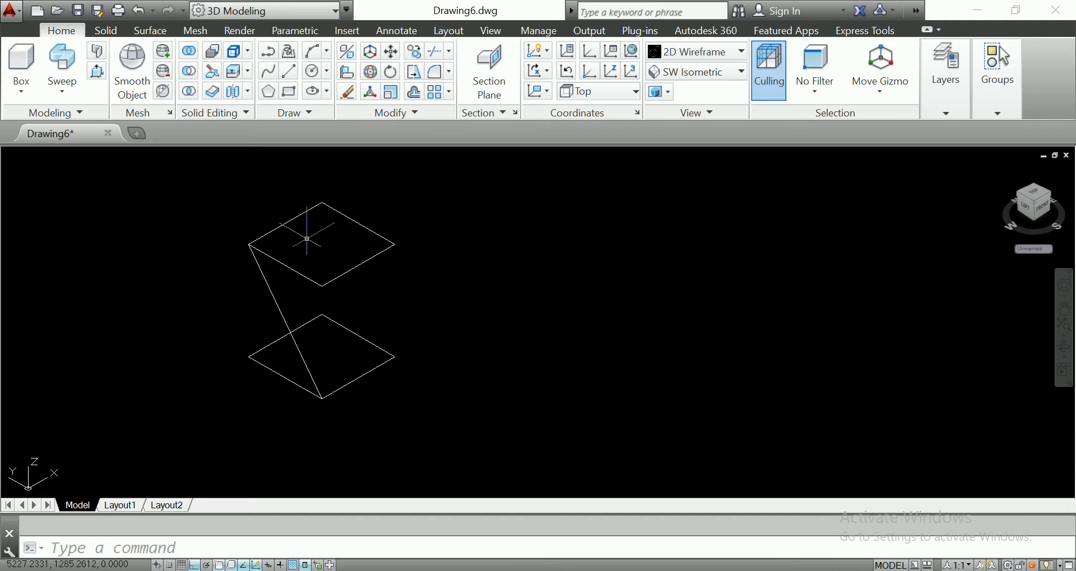
{"action": "key", "text": "Return"}
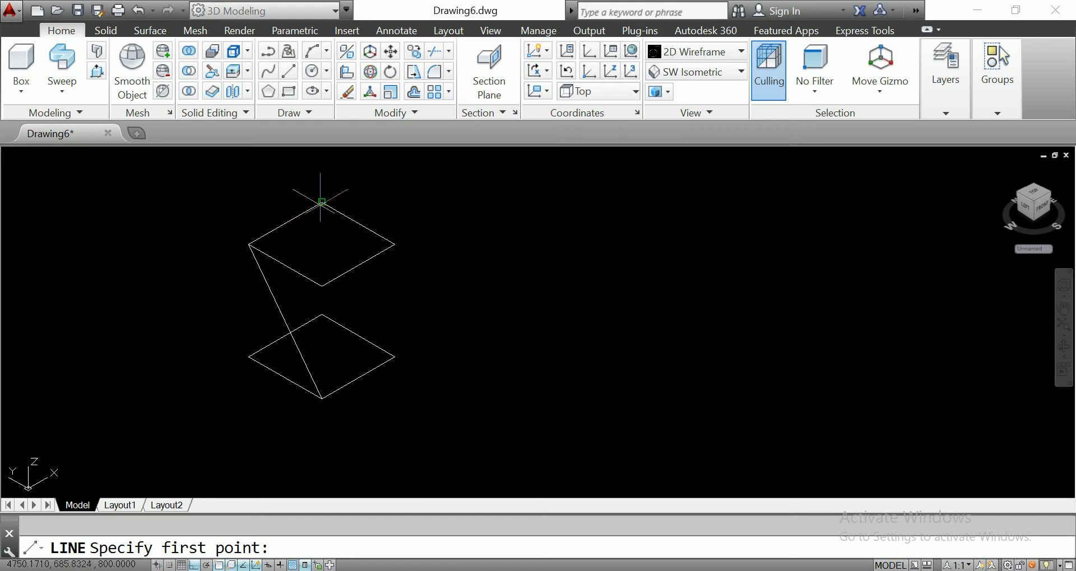
{"action": "left_click", "coordinate": [322, 202]}
{"action": "left_click", "coordinate": [248, 356]}
{"action": "key", "text": "Escape"}
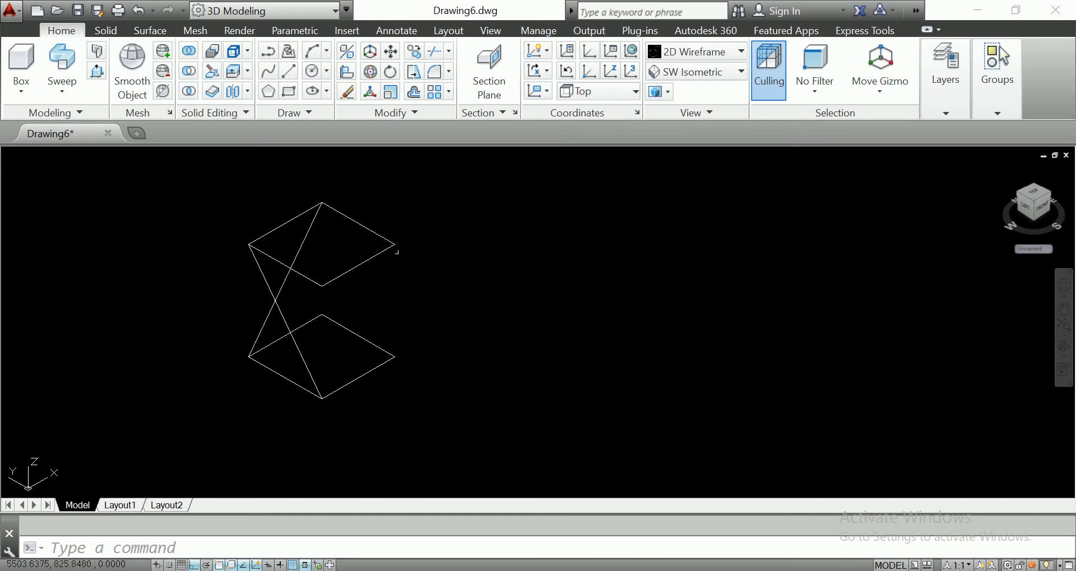
Draw the remaining two leg lines from the upper square's right and bottom corners
{"action": "key", "text": "Return"}
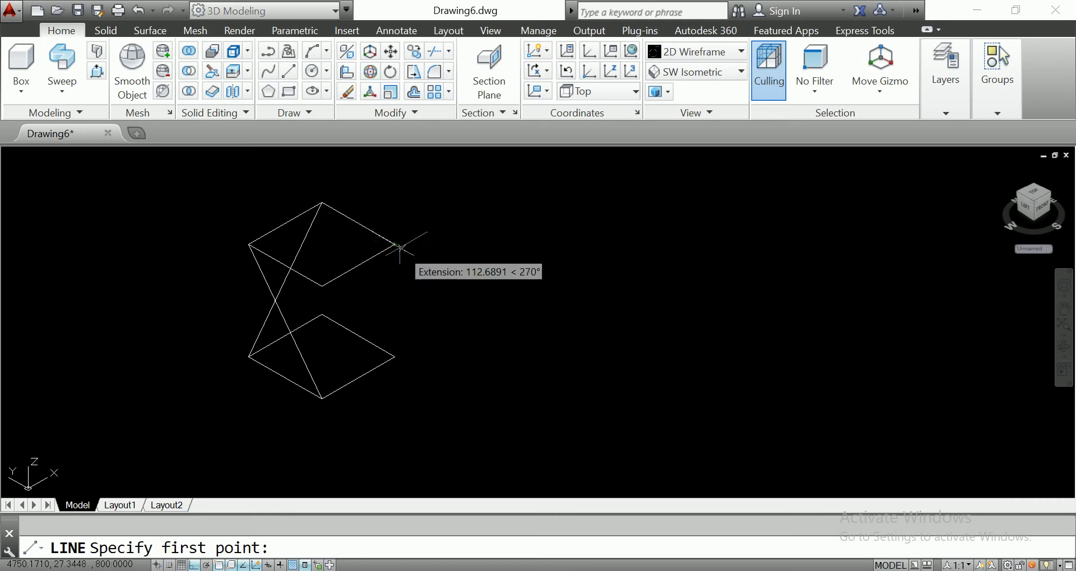
{"action": "left_click", "coordinate": [395, 244]}
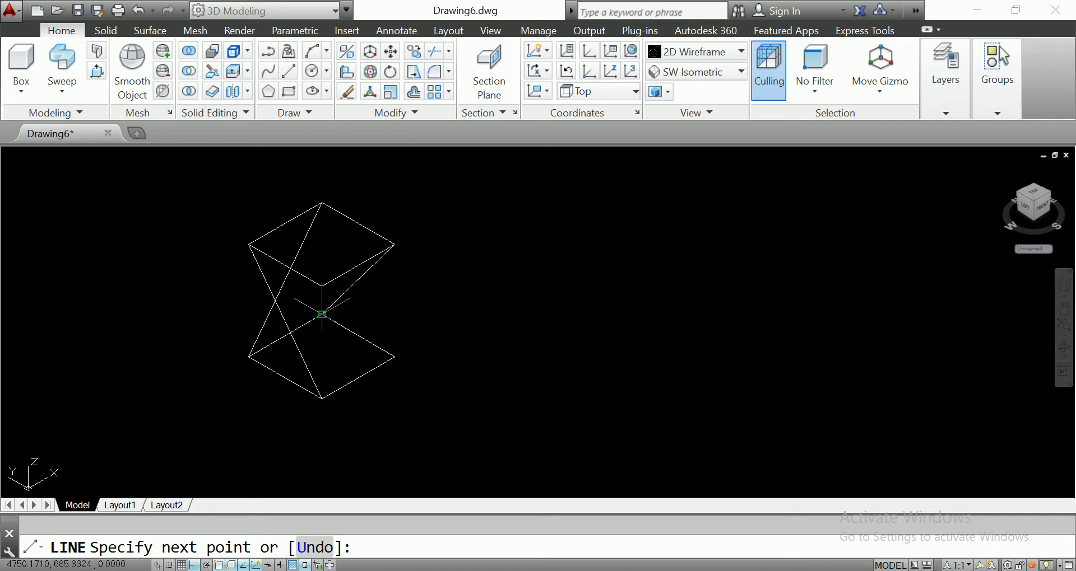
{"action": "left_click", "coordinate": [323, 315]}
{"action": "key", "text": "Return"}
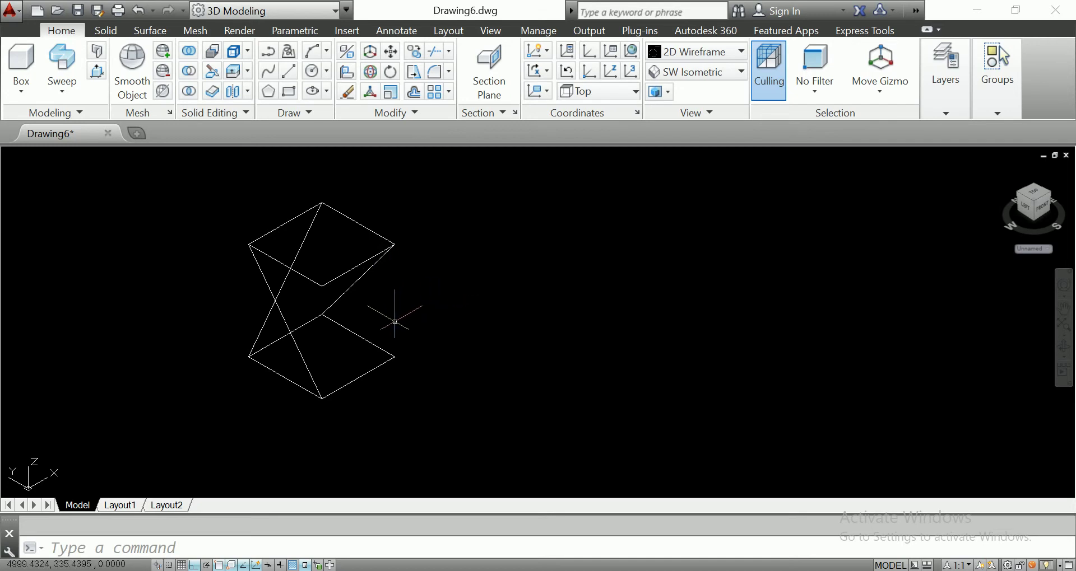
{"action": "key", "text": "Return"}
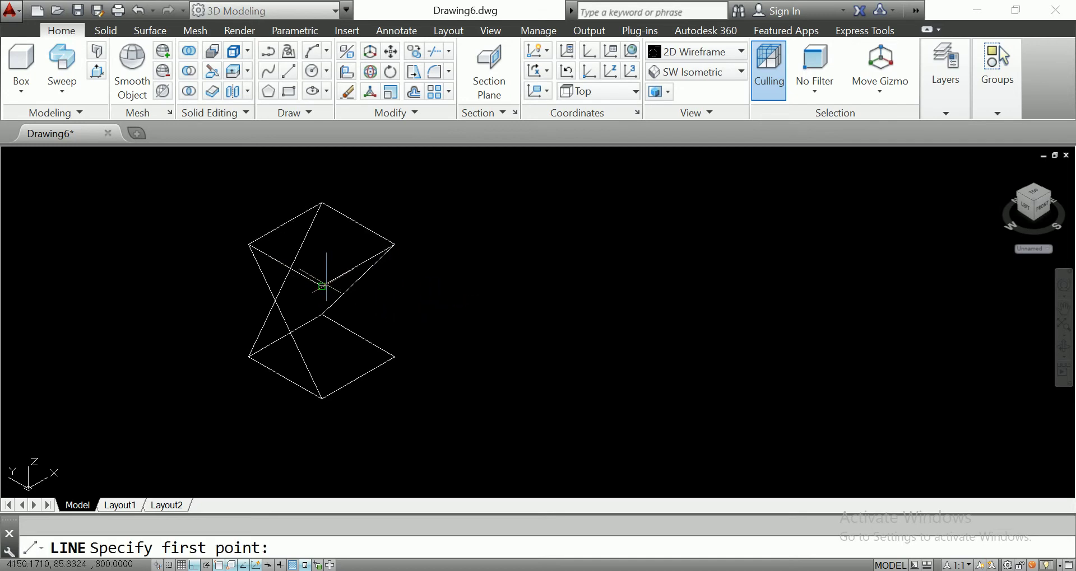
{"action": "left_click", "coordinate": [322, 286]}
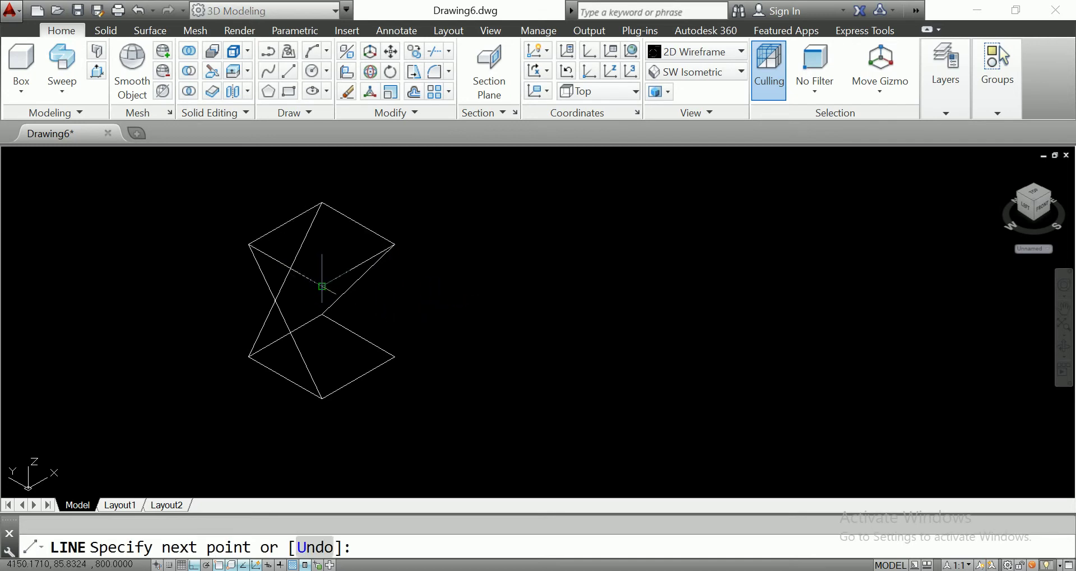
{"action": "left_click", "coordinate": [394, 357]}
{"action": "key", "text": "Return"}
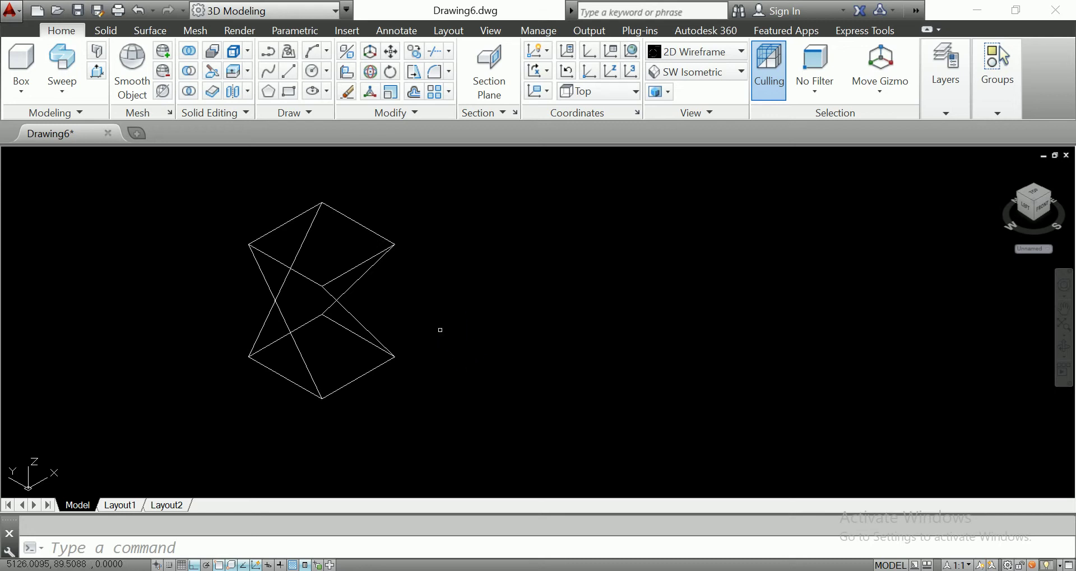
Window-select the lower square and delete it, keeping the top square and leg lines
{"action": "scroll", "coordinate": [398, 352], "scroll_direction": "down", "scroll_amount": 2}
{"action": "scroll", "coordinate": [400, 368], "scroll_direction": "up", "scroll_amount": 2}
{"action": "left_click", "coordinate": [415, 372]}
{"action": "left_click", "coordinate": [412, 412]}
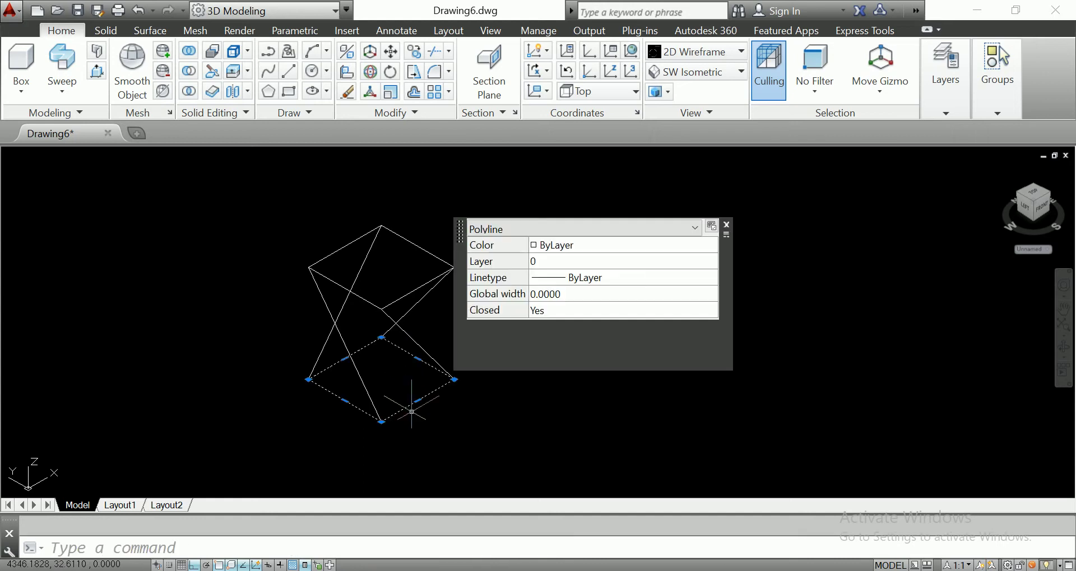
{"action": "key", "text": "Delete"}
{"action": "scroll", "coordinate": [432, 298], "scroll_direction": "up", "scroll_amount": 1}
{"action": "scroll", "coordinate": [415, 320], "scroll_direction": "up", "scroll_amount": 1}
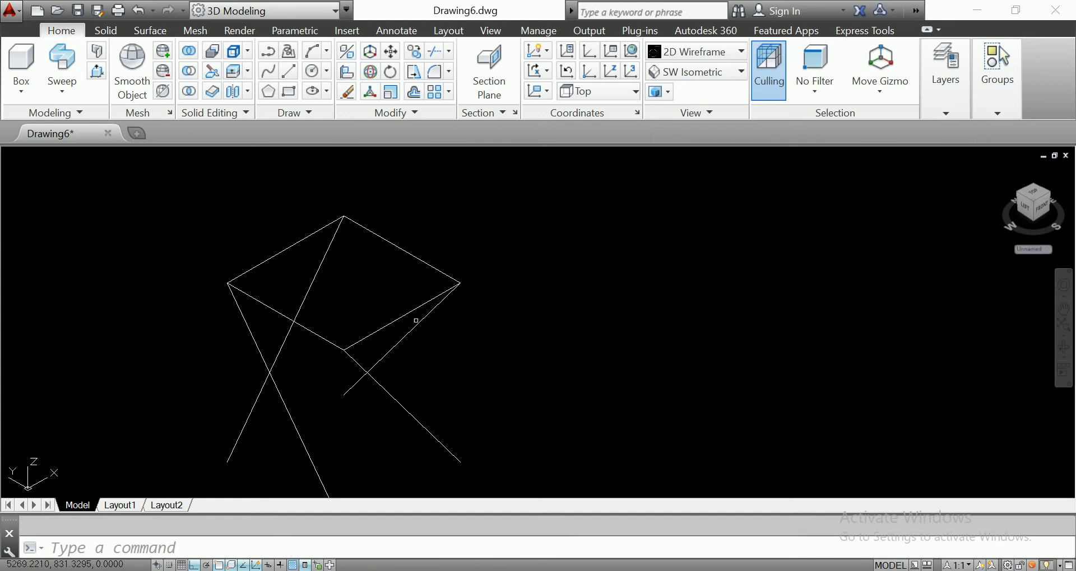
{"action": "scroll", "coordinate": [393, 224], "scroll_direction": "down", "scroll_amount": 2}
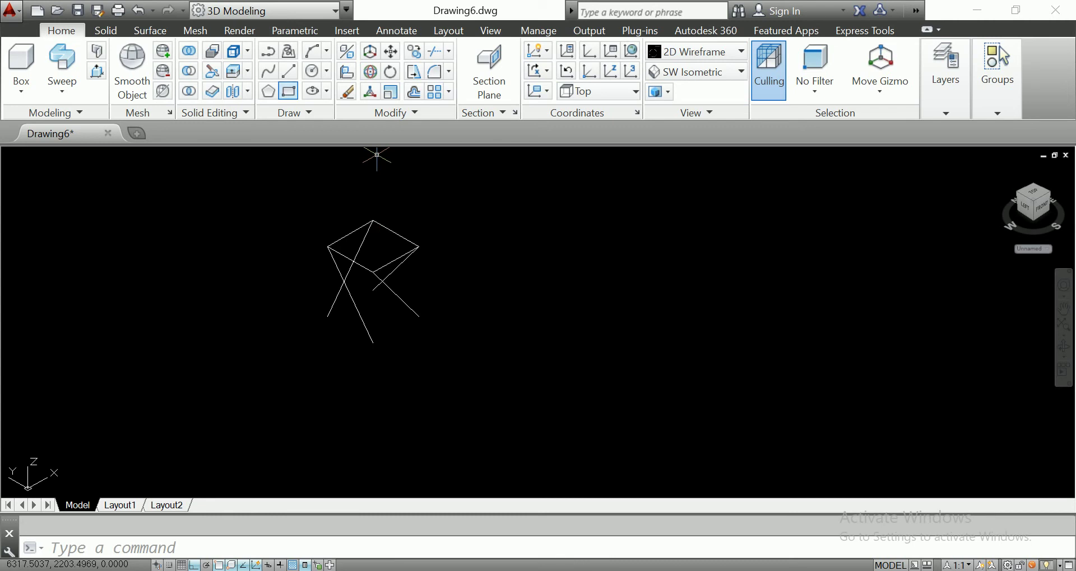
{"action": "scroll", "coordinate": [362, 283], "scroll_direction": "up", "scroll_amount": 2}
{"action": "scroll", "coordinate": [344, 287], "scroll_direction": "up", "scroll_amount": 2}
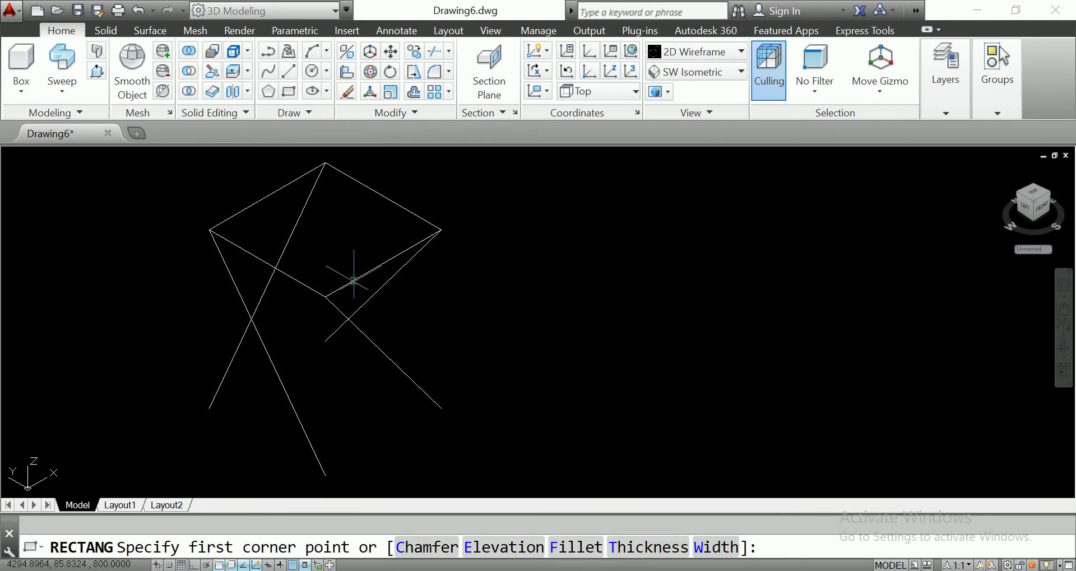
Draw a first tiny rectangle near the top square, select it, then cancel the selection
{"action": "left_click", "coordinate": [355, 278]}
{"action": "scroll", "coordinate": [355, 278], "scroll_direction": "up", "scroll_amount": 3}
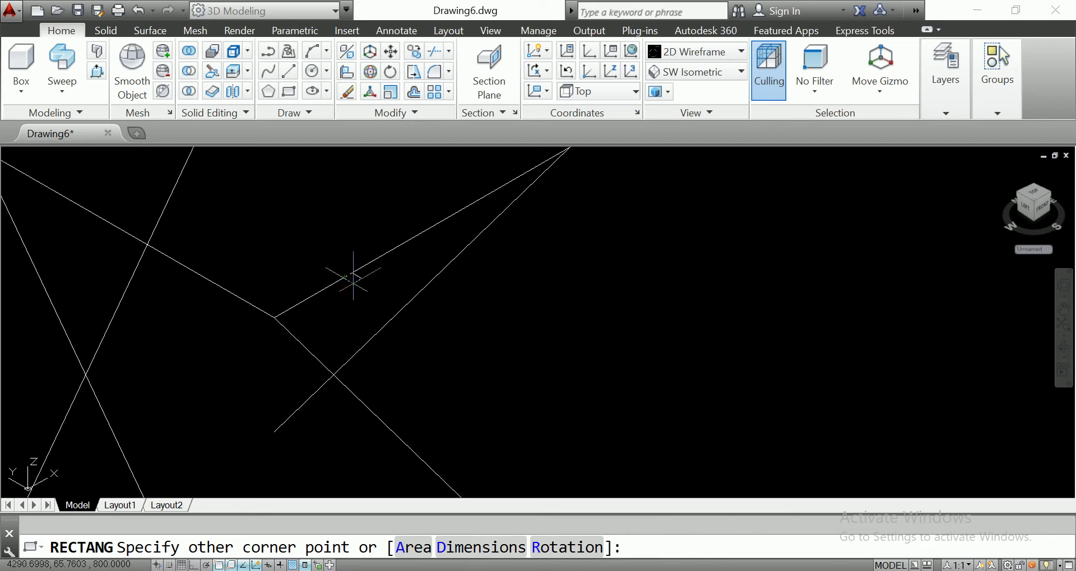
{"action": "left_click", "coordinate": [351, 276]}
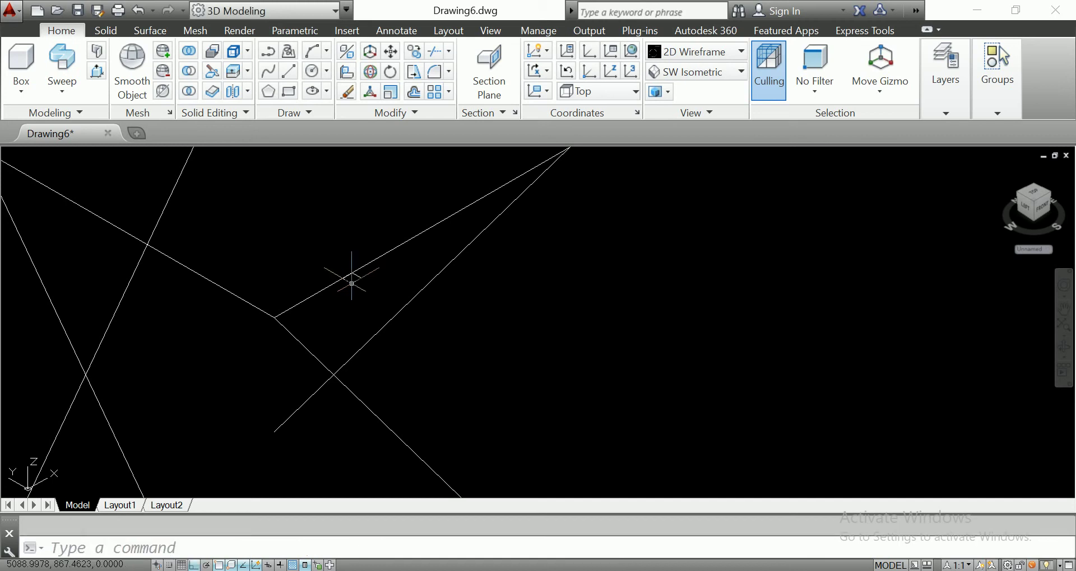
{"action": "scroll", "coordinate": [364, 291], "scroll_direction": "down", "scroll_amount": 3}
{"action": "scroll", "coordinate": [365, 290], "scroll_direction": "down", "scroll_amount": 3}
{"action": "scroll", "coordinate": [396, 321], "scroll_direction": "up", "scroll_amount": 3}
{"action": "scroll", "coordinate": [435, 315], "scroll_direction": "up", "scroll_amount": 3}
{"action": "left_click", "coordinate": [490, 302]}
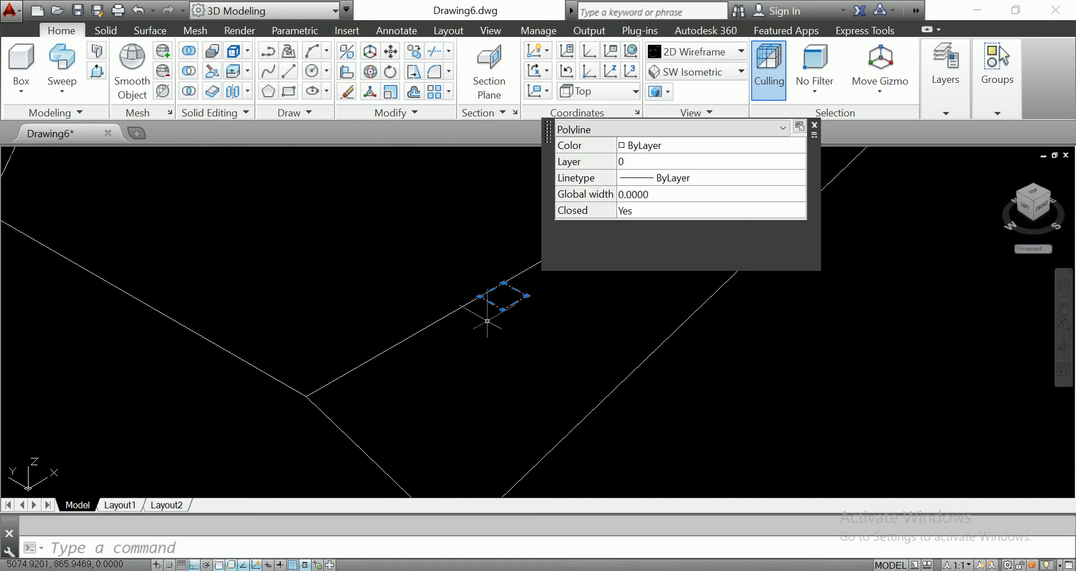
{"action": "left_click", "coordinate": [485, 321]}
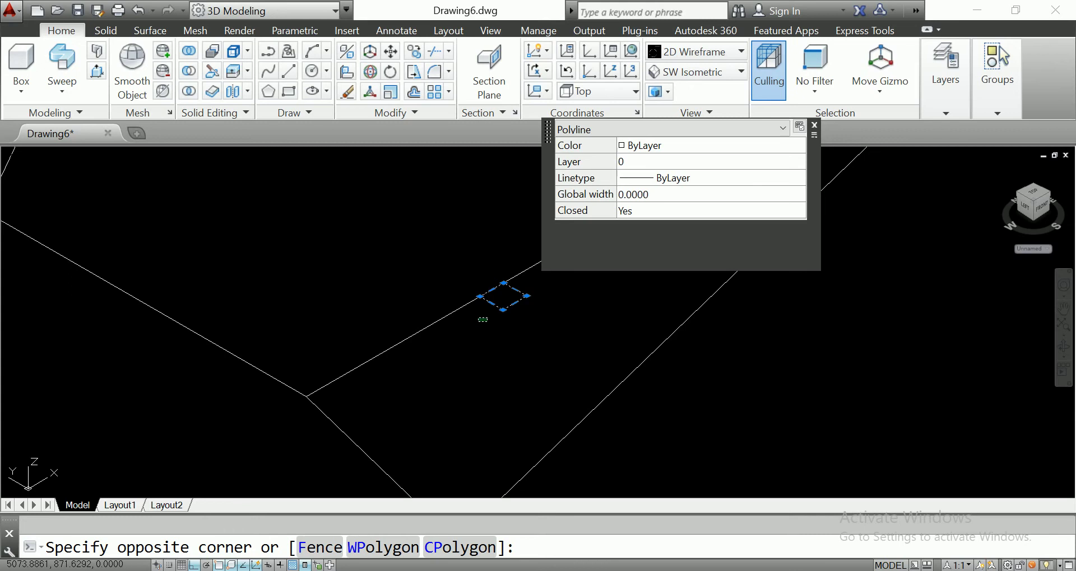
{"action": "scroll", "coordinate": [481, 297], "scroll_direction": "down", "scroll_amount": 2}
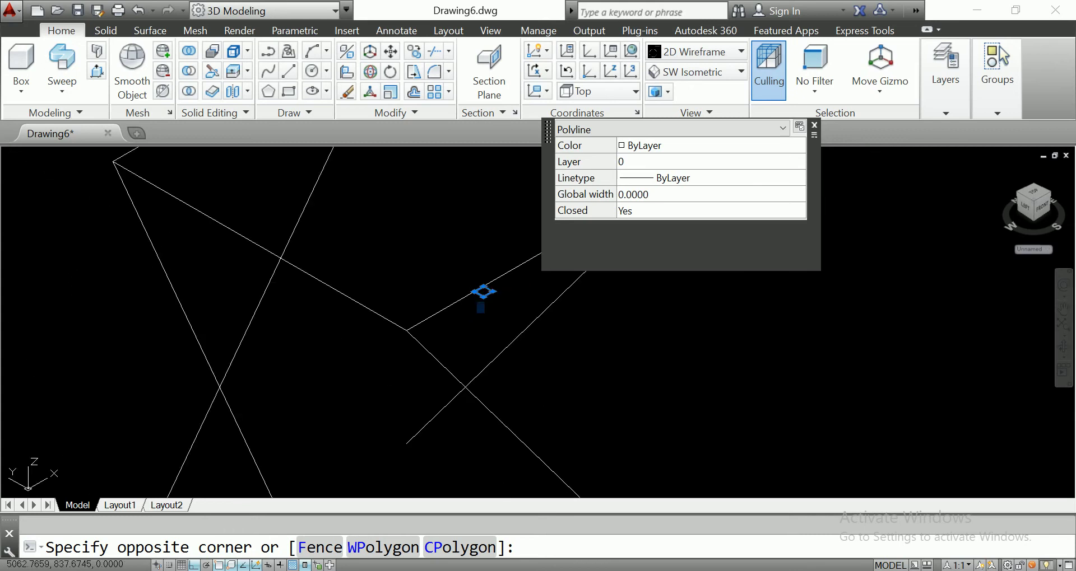
{"action": "key", "text": "Escape"}
{"action": "key", "text": "Escape"}
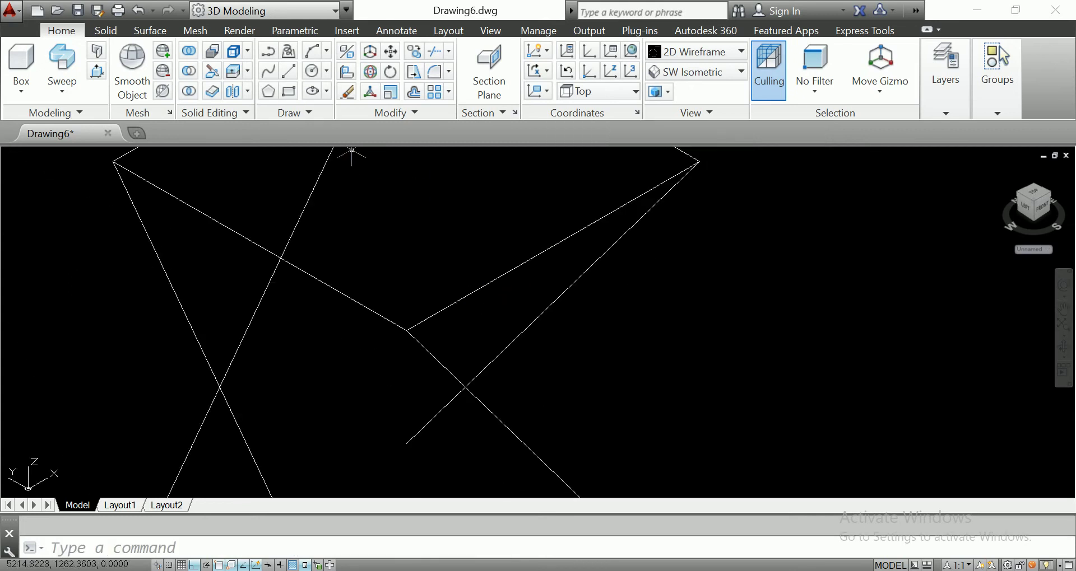
Draw the small profile rectangle at the top square's corner and select it
{"action": "left_click", "coordinate": [288, 91]}
{"action": "scroll", "coordinate": [504, 318], "scroll_direction": "down", "scroll_amount": 1}
{"action": "middle_click_drag", "start_coordinate": [504, 318], "coordinate": [475, 274]}
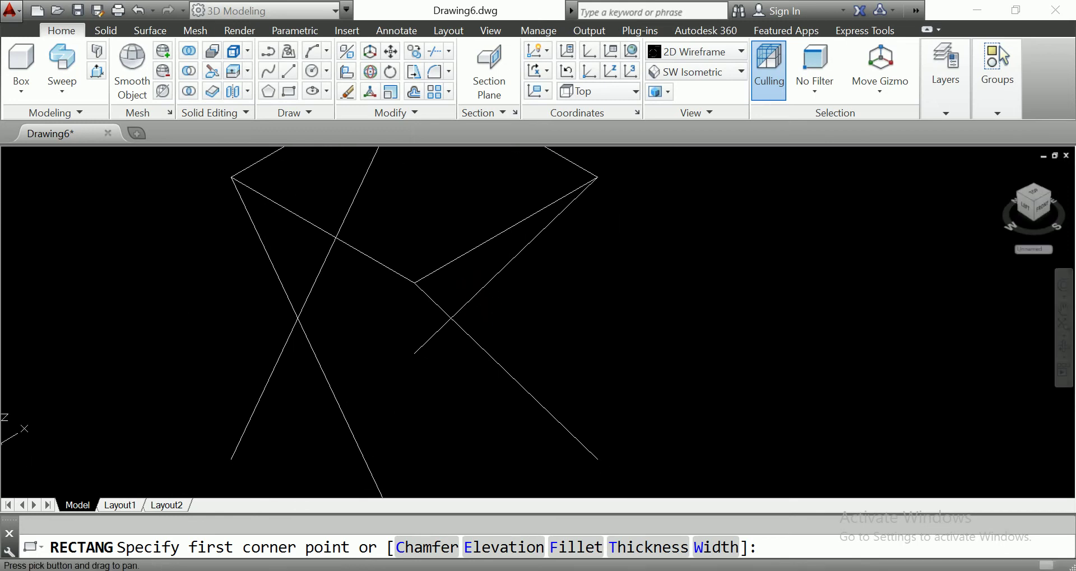
{"action": "left_click", "coordinate": [450, 262]}
{"action": "scroll", "coordinate": [451, 263], "scroll_direction": "down", "scroll_amount": 2}
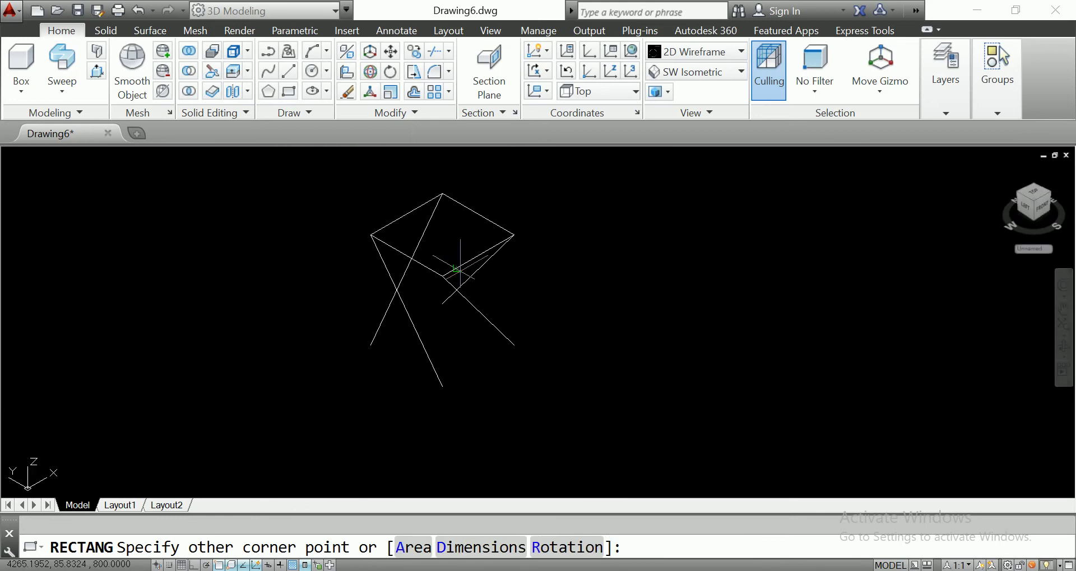
{"action": "scroll", "coordinate": [459, 273], "scroll_direction": "up", "scroll_amount": 4}
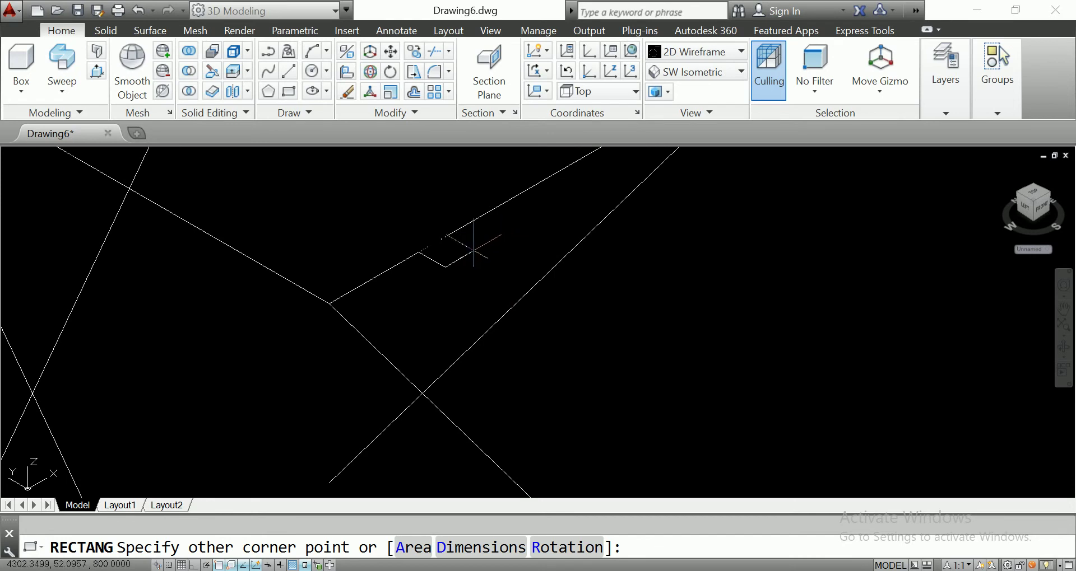
{"action": "left_click", "coordinate": [473, 250]}
{"action": "scroll", "coordinate": [519, 307], "scroll_direction": "down", "scroll_amount": 3}
{"action": "scroll", "coordinate": [521, 311], "scroll_direction": "up", "scroll_amount": 2}
{"action": "scroll", "coordinate": [499, 305], "scroll_direction": "up", "scroll_amount": 2}
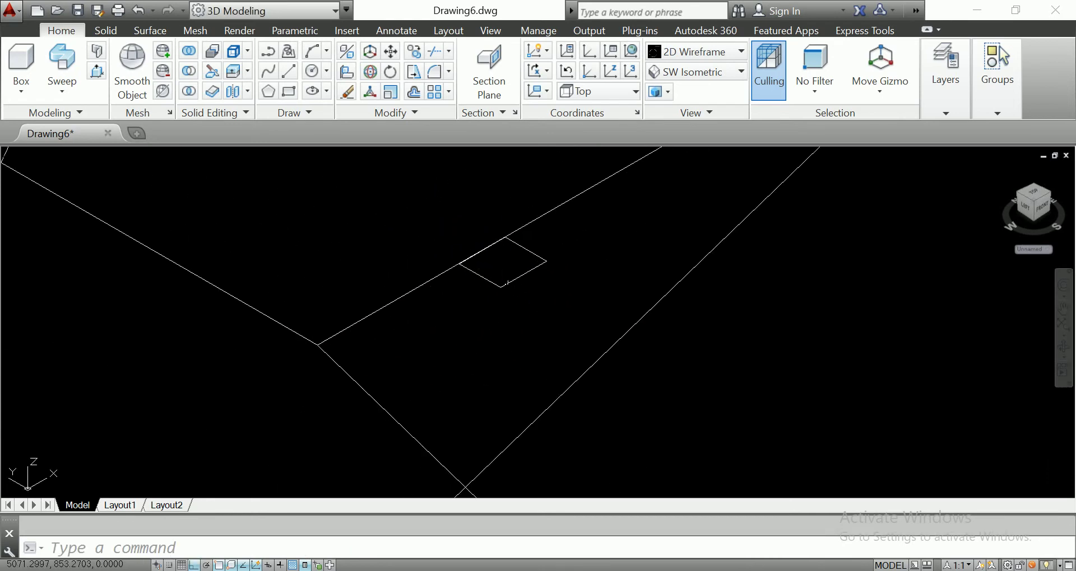
{"action": "left_click", "coordinate": [495, 285]}
Scale the selected rectangle by a factor of 0.8
{"action": "type", "text": "sc"}
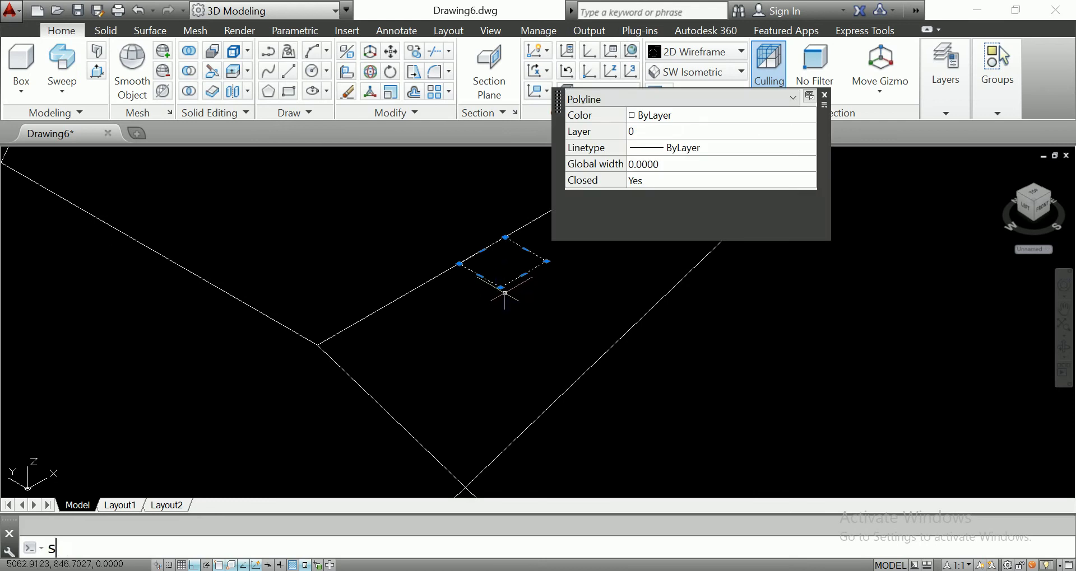
{"action": "key", "text": "Return"}
{"action": "left_click", "coordinate": [501, 288]}
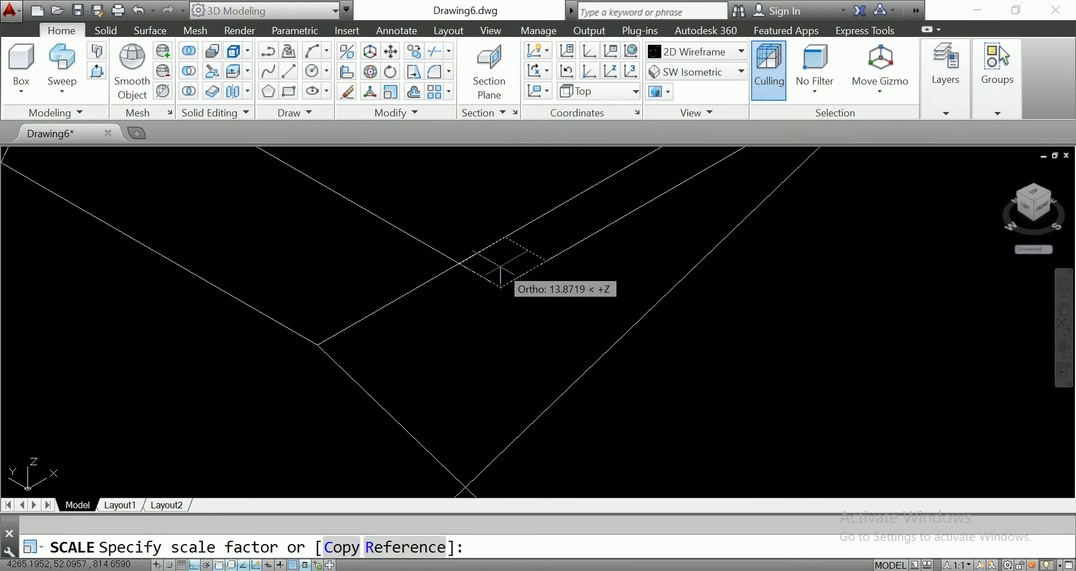
{"action": "type", "text": "."}
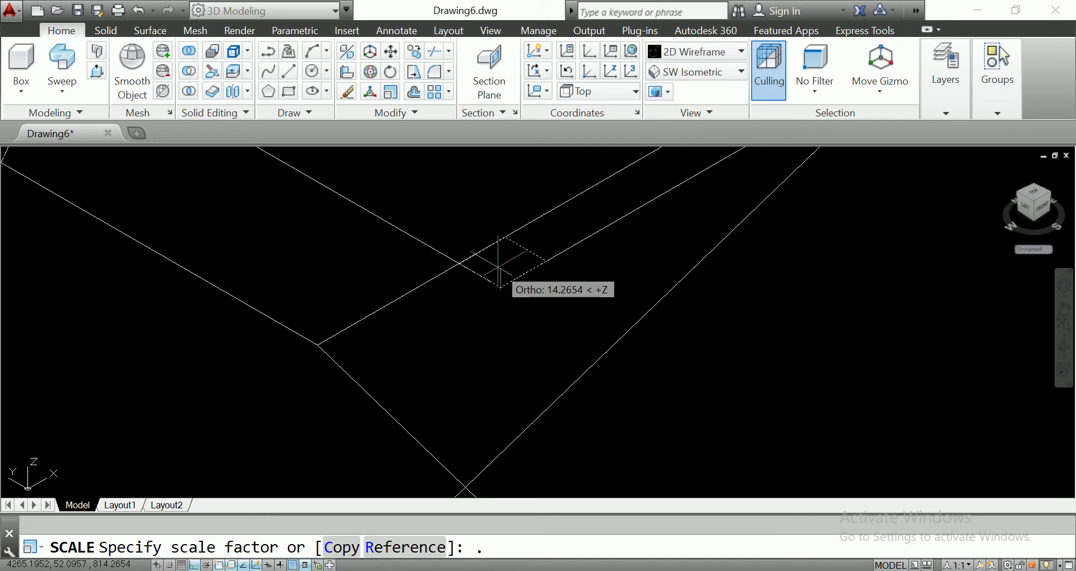
{"action": "type", "text": "8"}
{"action": "key", "text": "Return"}
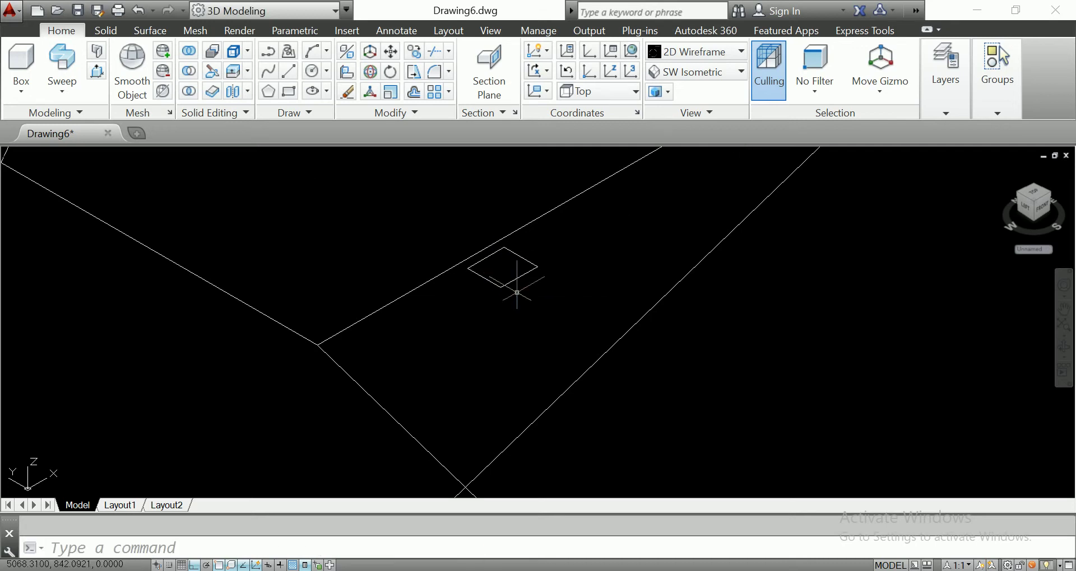
Move the scaled rectangle onto the frame corner
{"action": "left_click", "coordinate": [498, 279]}
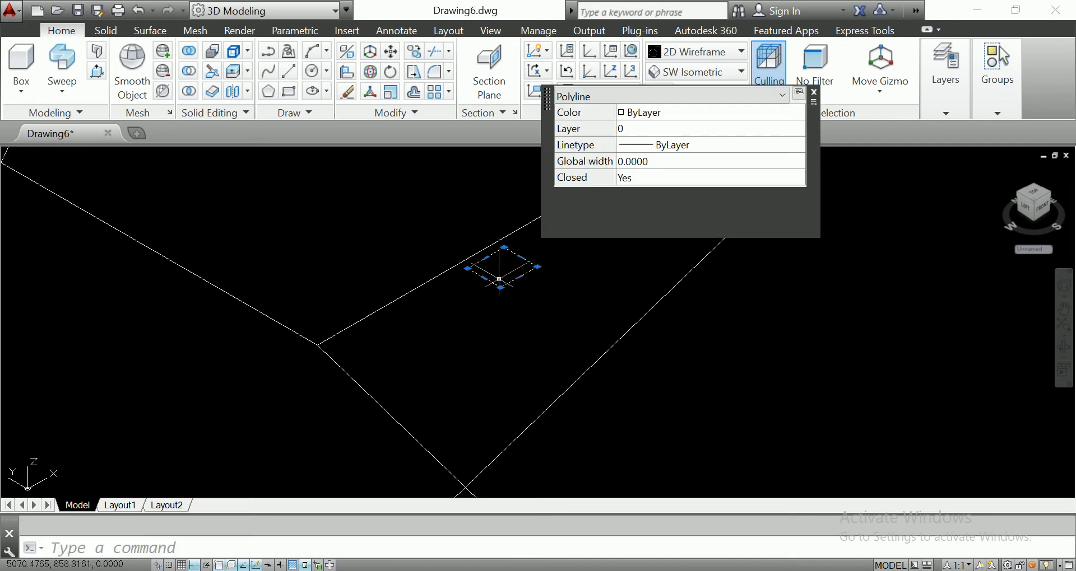
{"action": "type", "text": "m"}
{"action": "key", "text": "Return"}
{"action": "left_click", "coordinate": [458, 265]}
{"action": "left_click", "coordinate": [458, 264]}
{"action": "scroll", "coordinate": [495, 303], "scroll_direction": "down", "scroll_amount": 3}
{"action": "scroll", "coordinate": [494, 304], "scroll_direction": "up", "scroll_amount": 3}
Copy the rectangle to the lower ends of the leg lines
{"action": "left_click", "coordinate": [479, 278]}
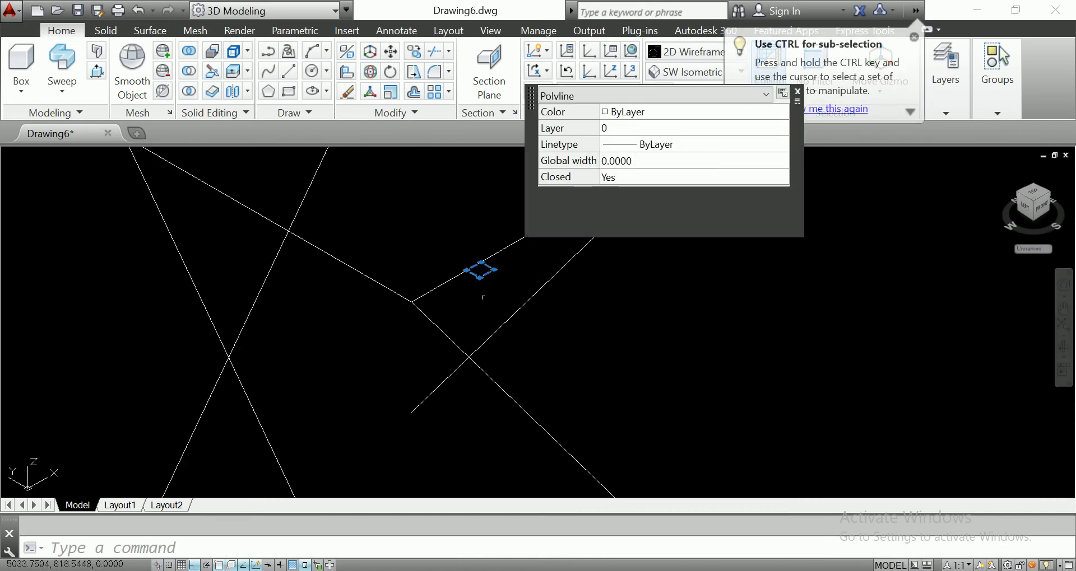
{"action": "type", "text": "co"}
{"action": "key", "text": "Return"}
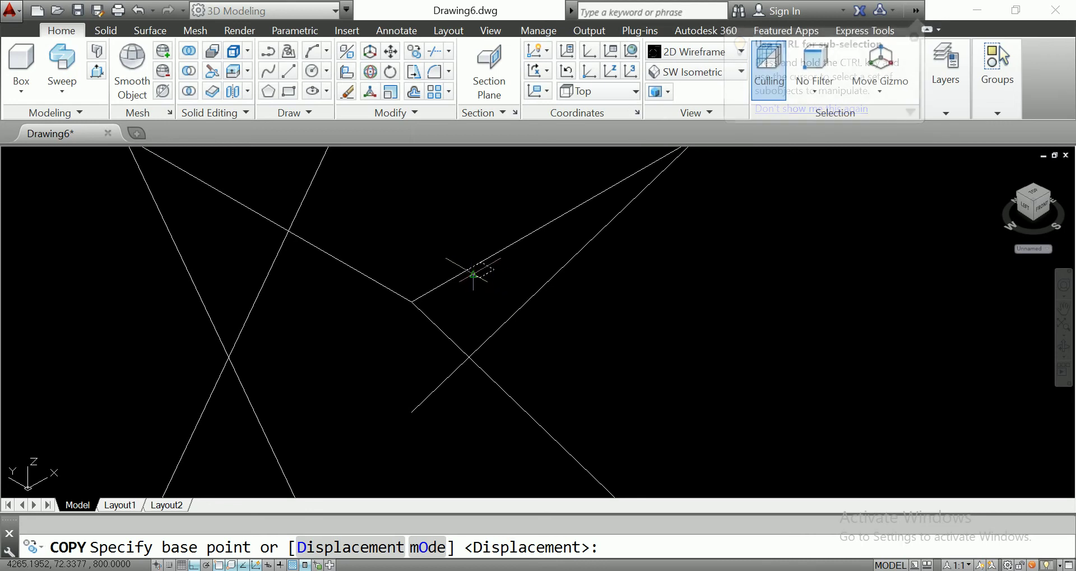
{"action": "left_click", "coordinate": [470, 269]}
{"action": "scroll", "coordinate": [571, 319], "scroll_direction": "down", "scroll_amount": 5}
{"action": "scroll", "coordinate": [588, 336], "scroll_direction": "up", "scroll_amount": 3}
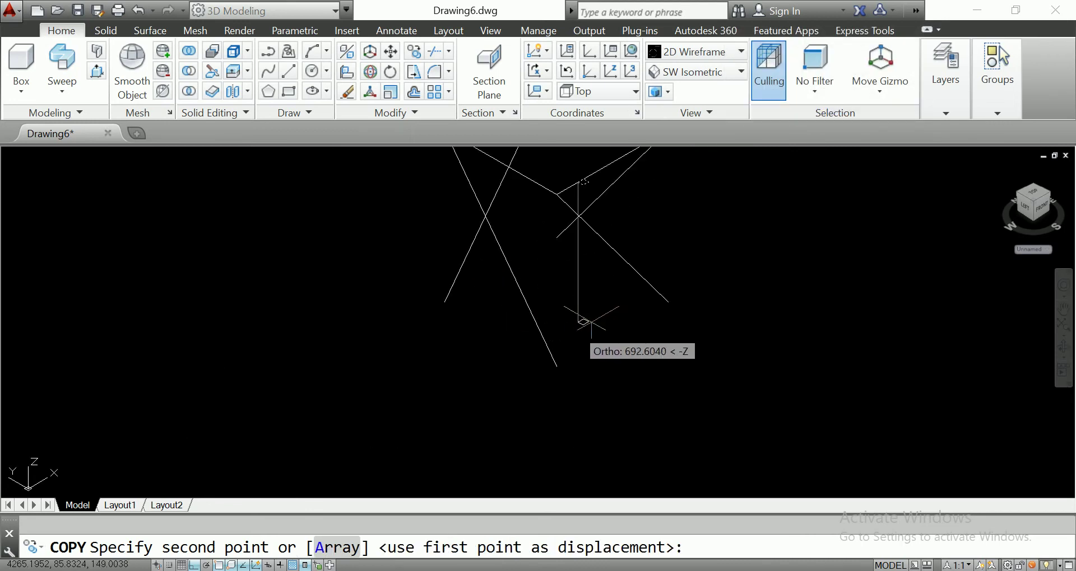
{"action": "left_click", "coordinate": [671, 300]}
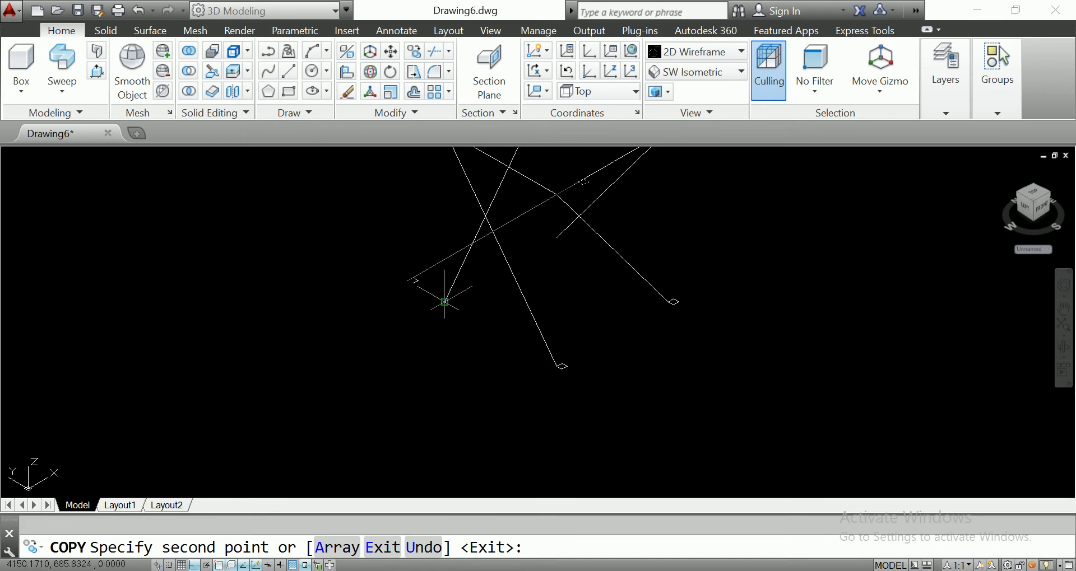
{"action": "middle_click_drag", "start_coordinate": [444, 300], "coordinate": [520, 417]}
{"action": "scroll", "coordinate": [519, 417], "scroll_direction": "up", "scroll_amount": 3}
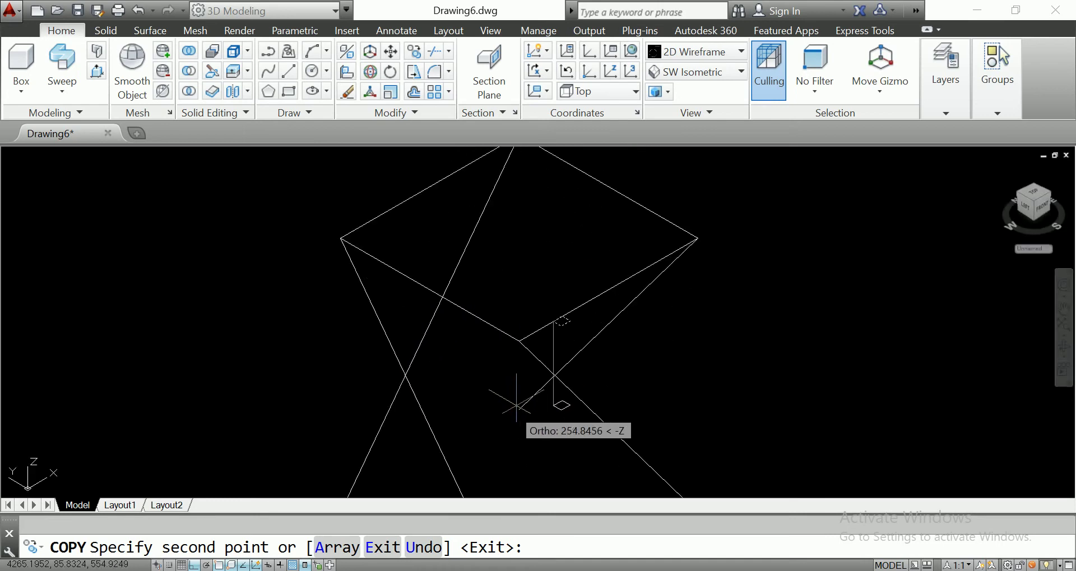
{"action": "key", "text": "Return"}
{"action": "scroll", "coordinate": [523, 414], "scroll_direction": "down", "scroll_amount": 3}
{"action": "scroll", "coordinate": [537, 377], "scroll_direction": "down", "scroll_amount": 1}
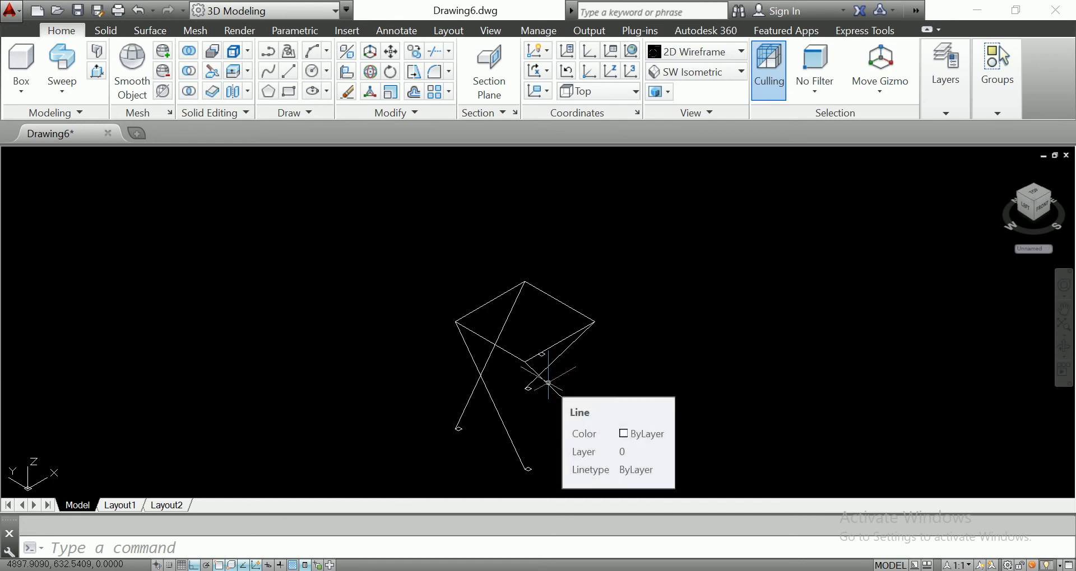
Start Sweep and select the small rectangle as the profile
{"action": "left_click", "coordinate": [62, 85]}
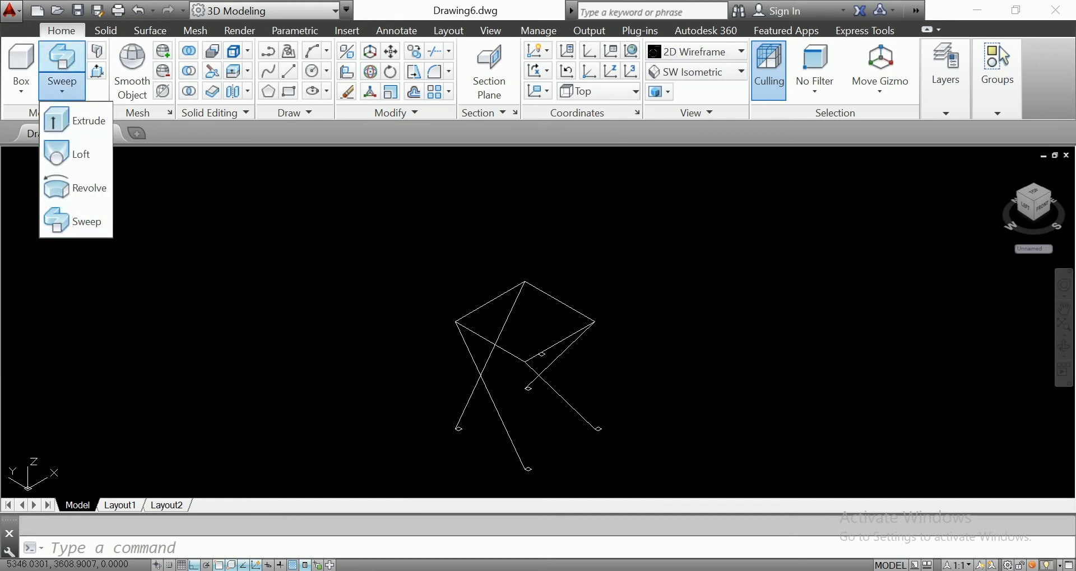
{"action": "left_click", "coordinate": [76, 221]}
{"action": "scroll", "coordinate": [535, 352], "scroll_direction": "up", "scroll_amount": 5}
{"action": "scroll", "coordinate": [535, 352], "scroll_direction": "up", "scroll_amount": 4}
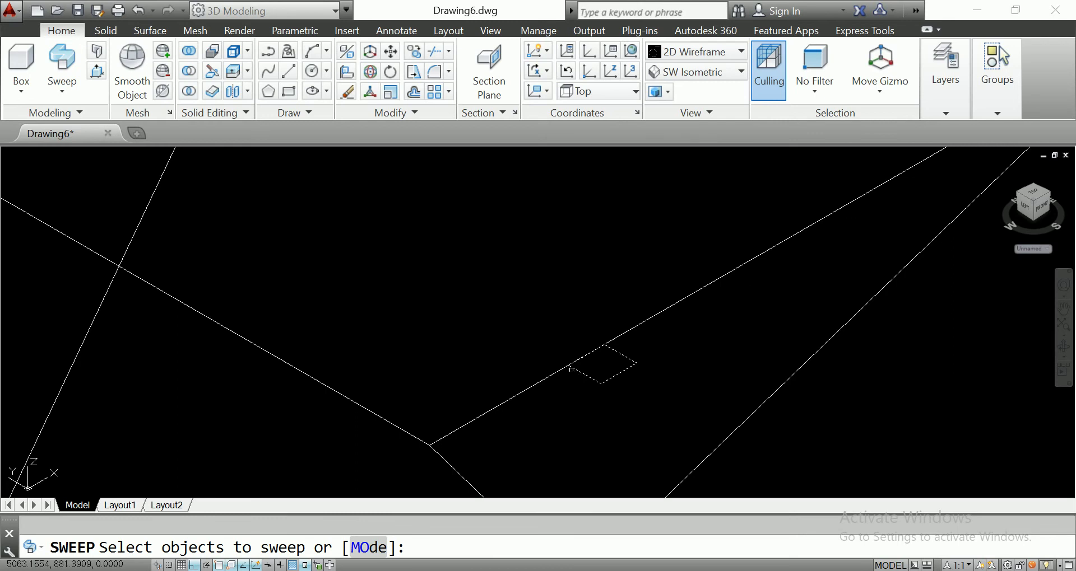
{"action": "left_click", "coordinate": [543, 356]}
{"action": "left_click", "coordinate": [526, 350]}
{"action": "key", "text": "Return"}
Pick the top square as the sweep path to form the square-section frame
{"action": "left_click", "coordinate": [542, 358]}
{"action": "left_click", "coordinate": [513, 402]}
{"action": "scroll", "coordinate": [503, 369], "scroll_direction": "down", "scroll_amount": 8}
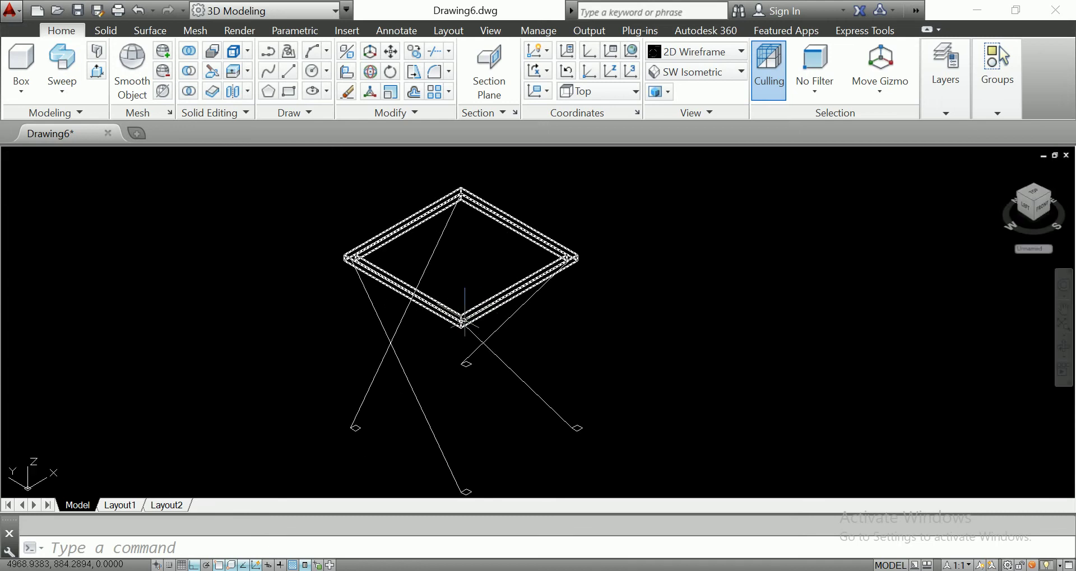
{"action": "scroll", "coordinate": [464, 324], "scroll_direction": "down", "scroll_amount": 4}
{"action": "scroll", "coordinate": [456, 360], "scroll_direction": "up", "scroll_amount": 6}
{"action": "scroll", "coordinate": [450, 356], "scroll_direction": "up", "scroll_amount": 3}
{"action": "scroll", "coordinate": [442, 351], "scroll_direction": "down", "scroll_amount": 2}
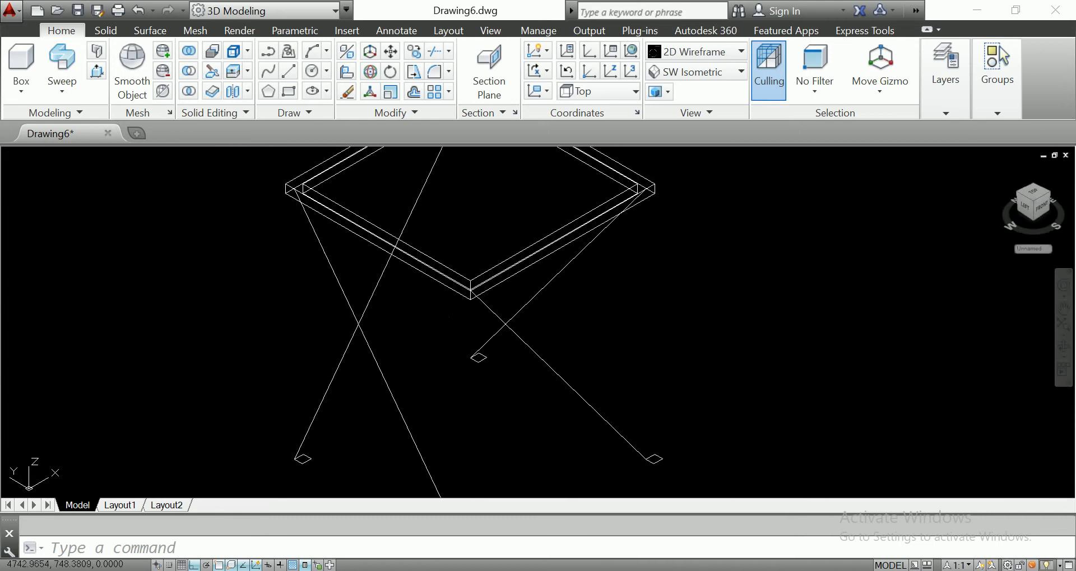
{"action": "middle_click_drag", "start_coordinate": [448, 349], "coordinate": [451, 321]}
{"action": "key", "text": "Return"}
Sweep two square profiles along their leg lines into solid square-section legs
{"action": "scroll", "coordinate": [306, 430], "scroll_direction": "up", "scroll_amount": 2}
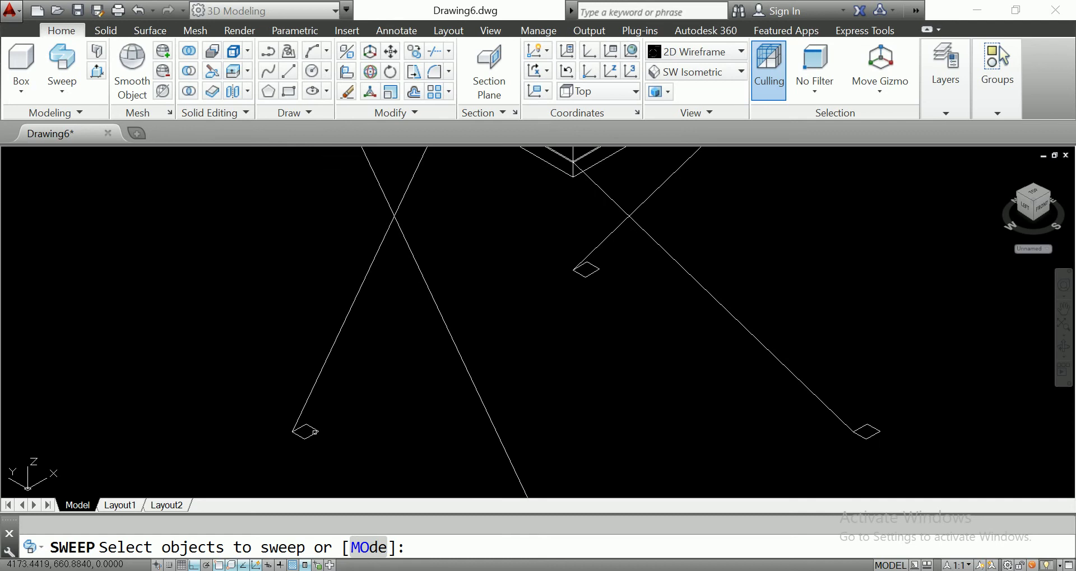
{"action": "left_click", "coordinate": [305, 432]}
{"action": "key", "text": "Return"}
{"action": "left_click", "coordinate": [329, 384]}
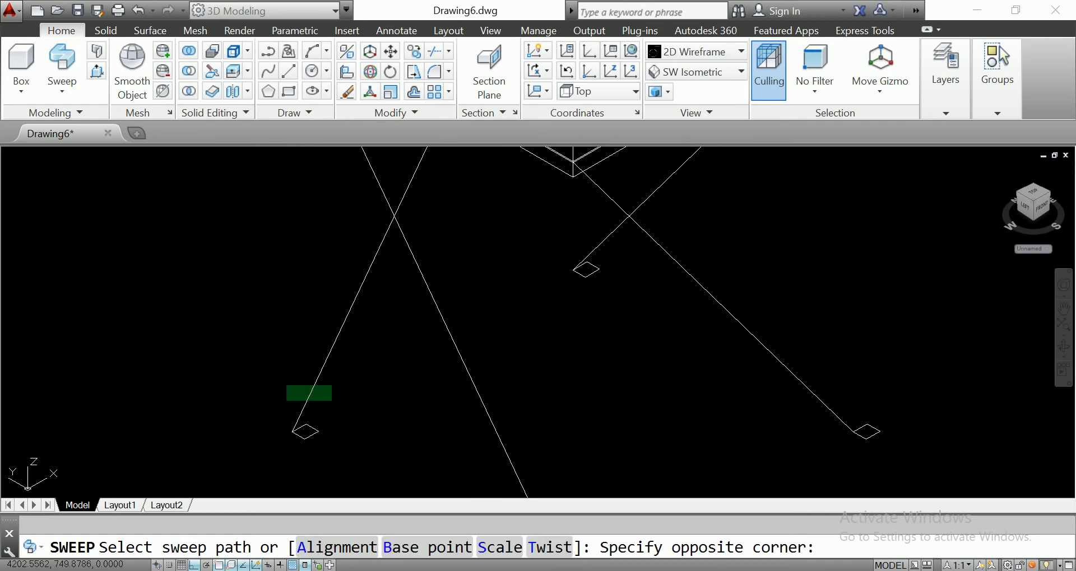
{"action": "left_click", "coordinate": [283, 396]}
{"action": "scroll", "coordinate": [542, 351], "scroll_direction": "down", "scroll_amount": 2}
{"action": "scroll", "coordinate": [542, 352], "scroll_direction": "down", "scroll_amount": 3}
{"action": "scroll", "coordinate": [479, 339], "scroll_direction": "up", "scroll_amount": 3}
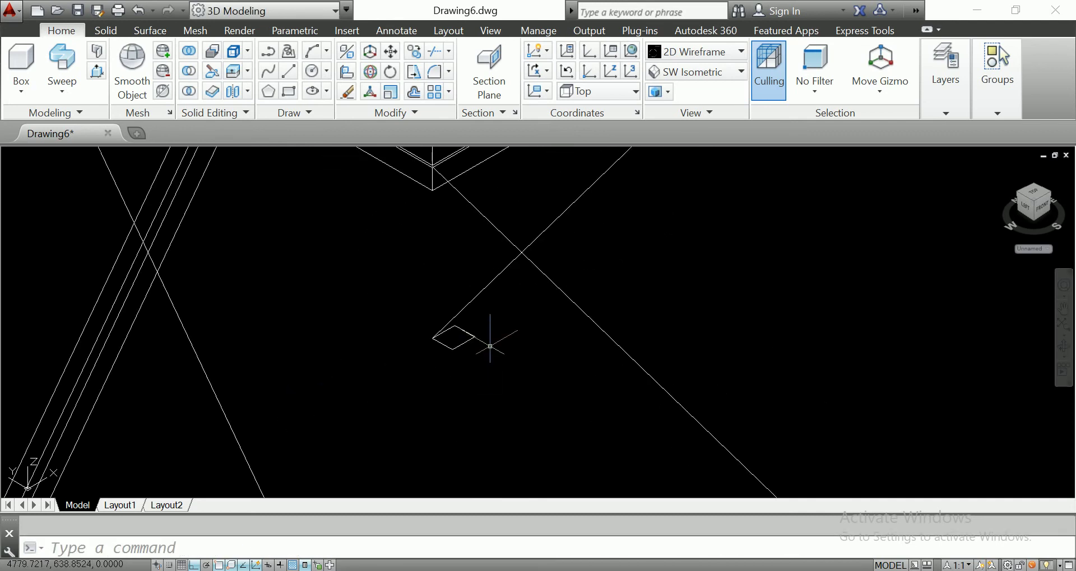
{"action": "scroll", "coordinate": [476, 339], "scroll_direction": "up", "scroll_amount": 2}
{"action": "key", "text": "Return"}
{"action": "left_click", "coordinate": [445, 331]}
{"action": "scroll", "coordinate": [469, 320], "scroll_direction": "down", "scroll_amount": 4}
{"action": "scroll", "coordinate": [470, 317], "scroll_direction": "up", "scroll_amount": 2}
{"action": "key", "text": "Return"}
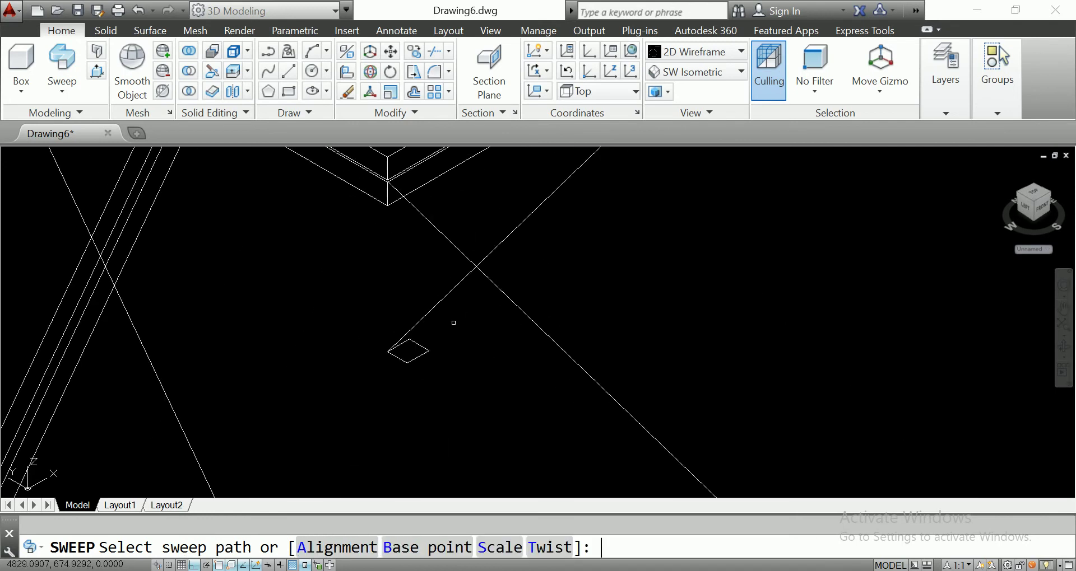
{"action": "left_click", "coordinate": [455, 324]}
{"action": "left_click", "coordinate": [392, 312]}
{"action": "scroll", "coordinate": [420, 314], "scroll_direction": "down", "scroll_amount": 5}
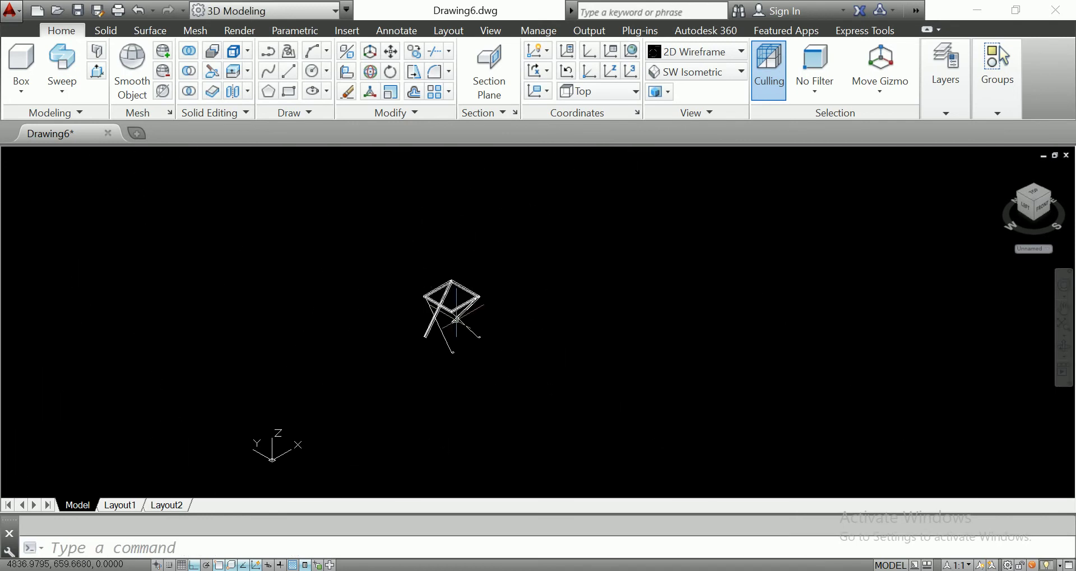
{"action": "scroll", "coordinate": [447, 312], "scroll_direction": "up", "scroll_amount": 2}
{"action": "scroll", "coordinate": [437, 342], "scroll_direction": "up", "scroll_amount": 1}
Sweep the last two square profiles along their leg lines, completing all four crossed legs
{"action": "key", "text": "Return"}
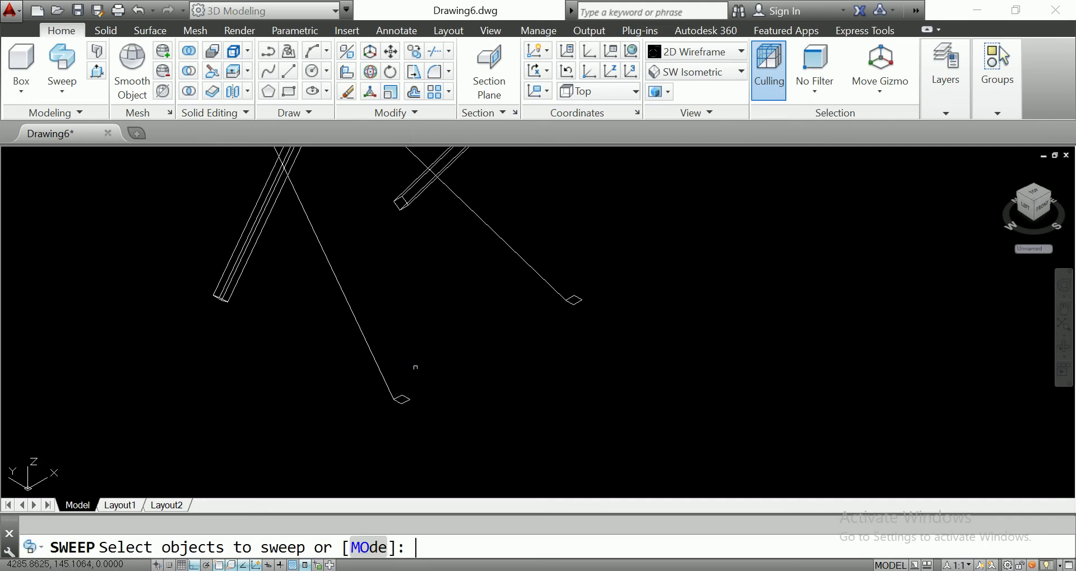
{"action": "left_click", "coordinate": [401, 400]}
{"action": "key", "text": "Return"}
{"action": "left_click", "coordinate": [414, 351]}
{"action": "left_click", "coordinate": [360, 378]}
{"action": "scroll", "coordinate": [440, 358], "scroll_direction": "down", "scroll_amount": 2}
{"action": "scroll", "coordinate": [440, 358], "scroll_direction": "down", "scroll_amount": 4}
{"action": "scroll", "coordinate": [420, 356], "scroll_direction": "up", "scroll_amount": 4}
{"action": "scroll", "coordinate": [488, 358], "scroll_direction": "up", "scroll_amount": 5}
{"action": "scroll", "coordinate": [497, 355], "scroll_direction": "up", "scroll_amount": 5}
{"action": "key", "text": "Return"}
{"action": "left_click", "coordinate": [659, 396]}
{"action": "key", "text": "Return"}
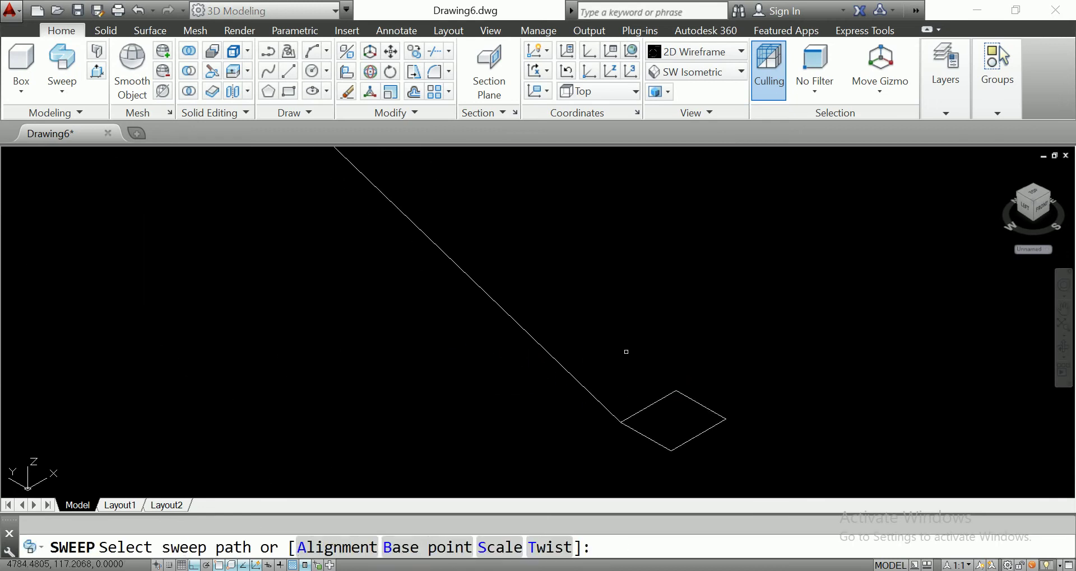
{"action": "left_click", "coordinate": [550, 348]}
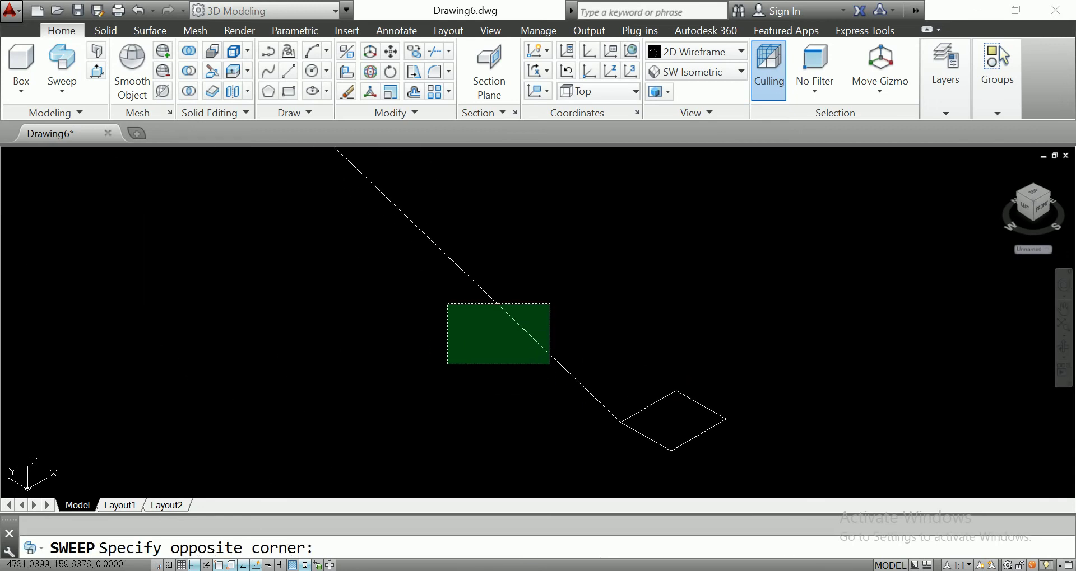
{"action": "left_click", "coordinate": [417, 303]}
{"action": "scroll", "coordinate": [400, 348], "scroll_direction": "down", "scroll_amount": 5}
{"action": "scroll", "coordinate": [441, 381], "scroll_direction": "up", "scroll_amount": 4}
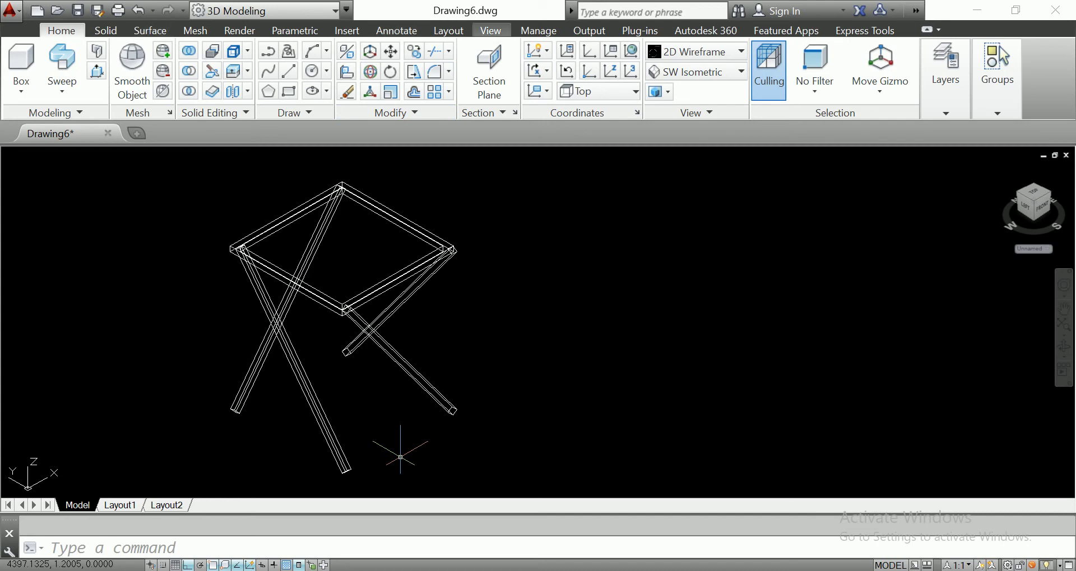
{"action": "left_click", "coordinate": [490, 30]}
{"action": "left_click", "coordinate": [106, 30]}
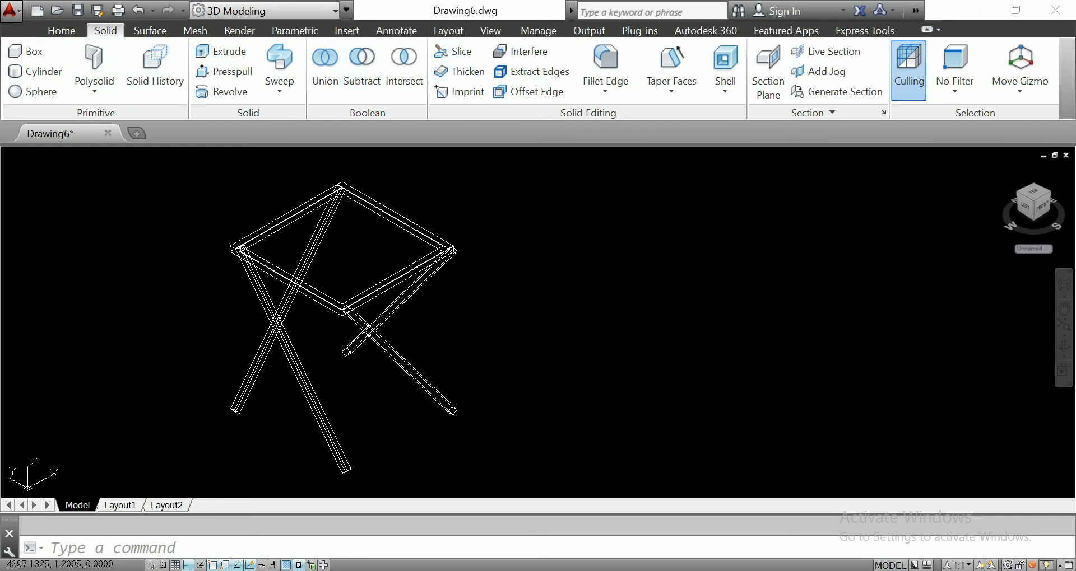
Switch to the Top preset view so the square seat frame is seen in plan
{"action": "left_click", "coordinate": [490, 30]}
{"action": "left_click", "coordinate": [109, 70]}
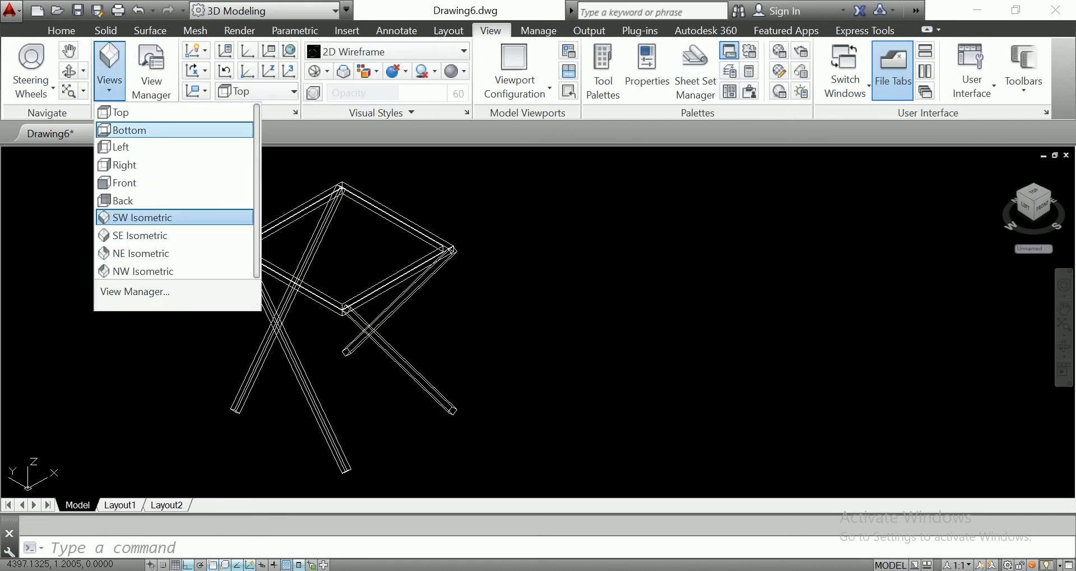
{"action": "left_click", "coordinate": [119, 112]}
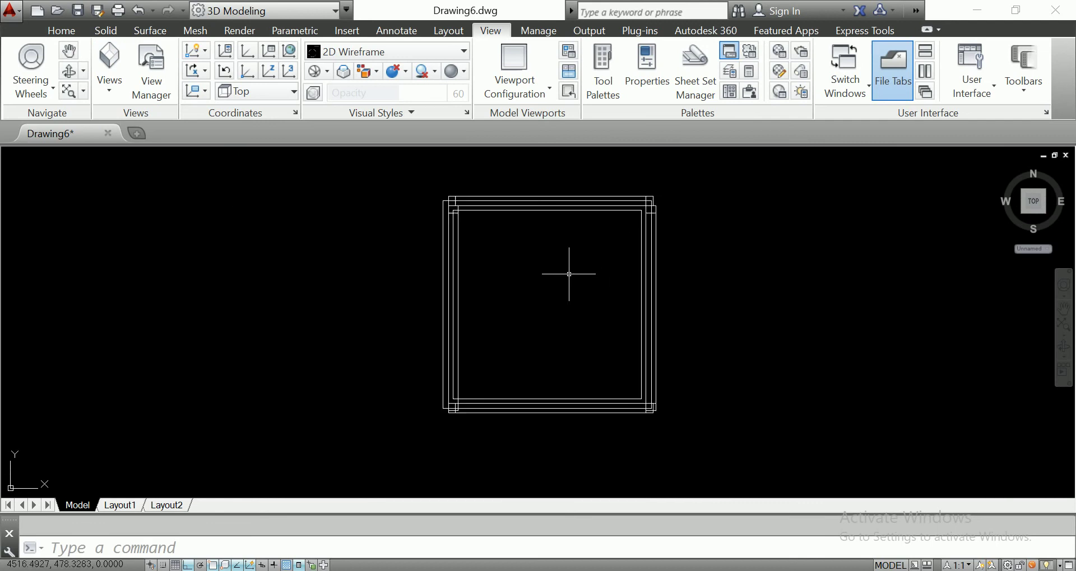
{"action": "scroll", "coordinate": [568, 274], "scroll_direction": "down", "scroll_amount": 2}
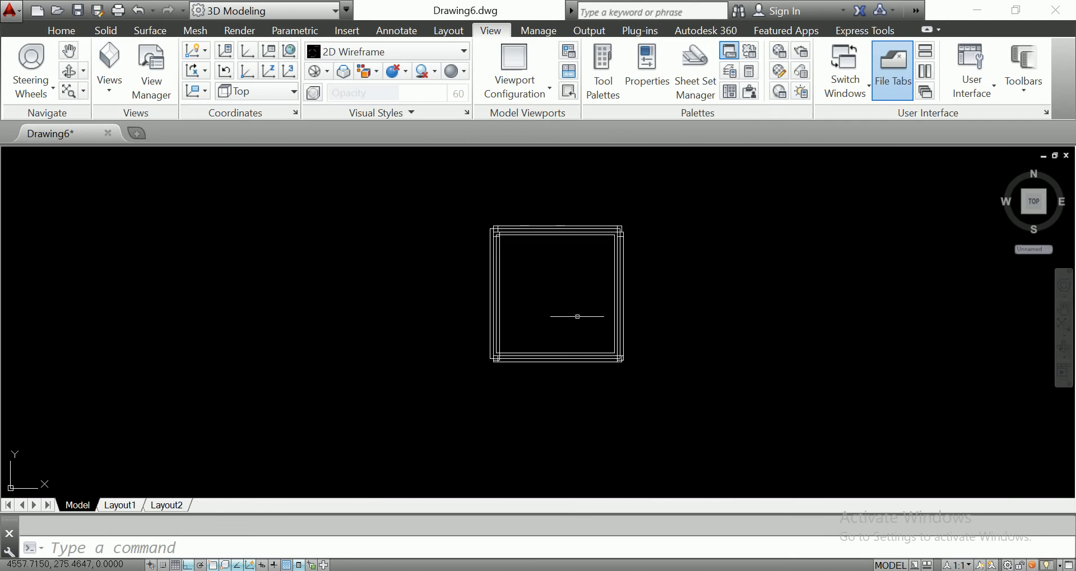
{"action": "scroll", "coordinate": [577, 316], "scroll_direction": "up", "scroll_amount": 2}
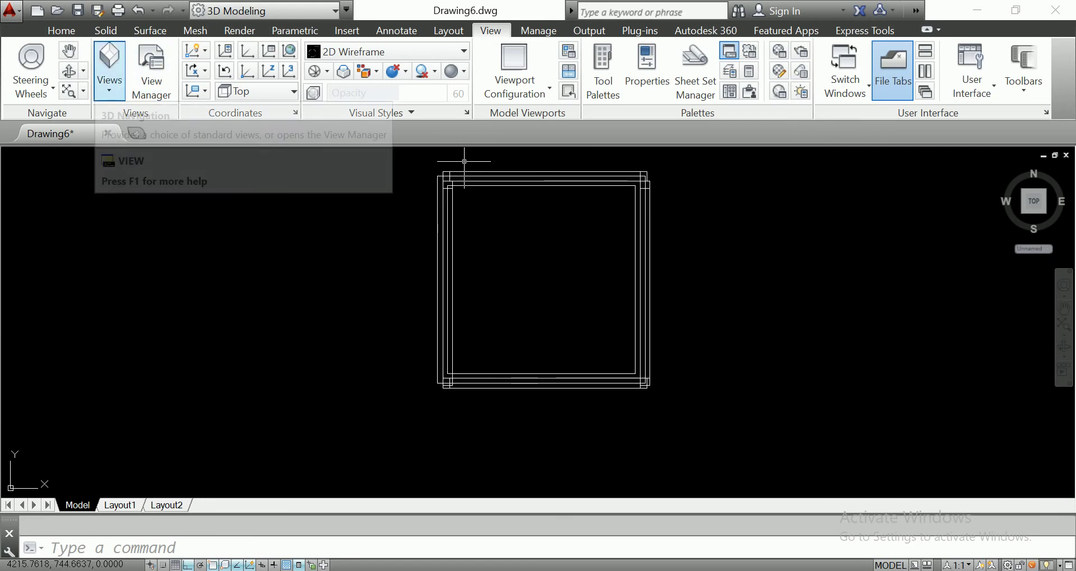
{"action": "left_click", "coordinate": [61, 30]}
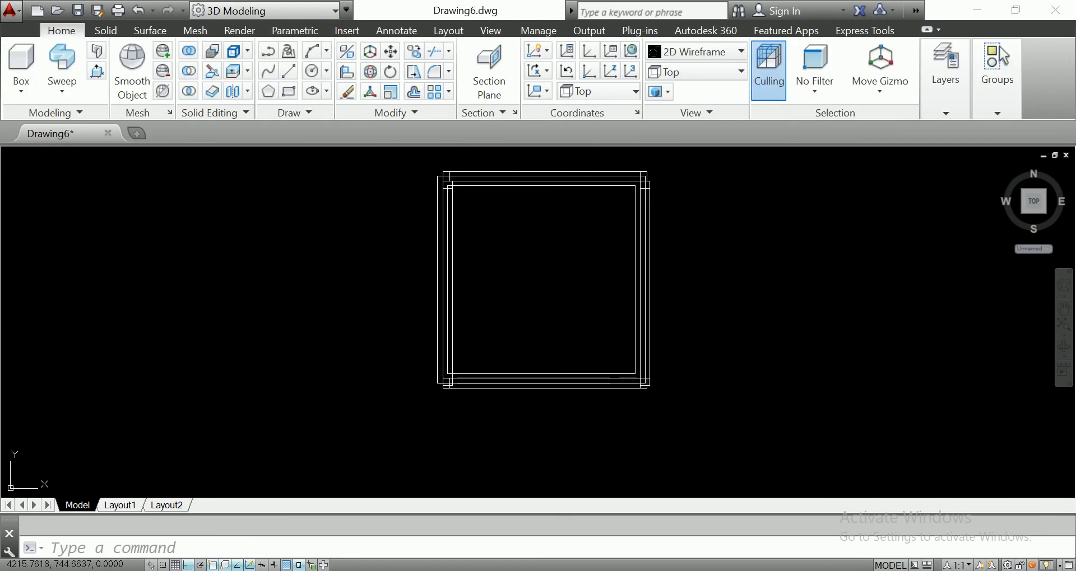
{"action": "left_click", "coordinate": [288, 71]}
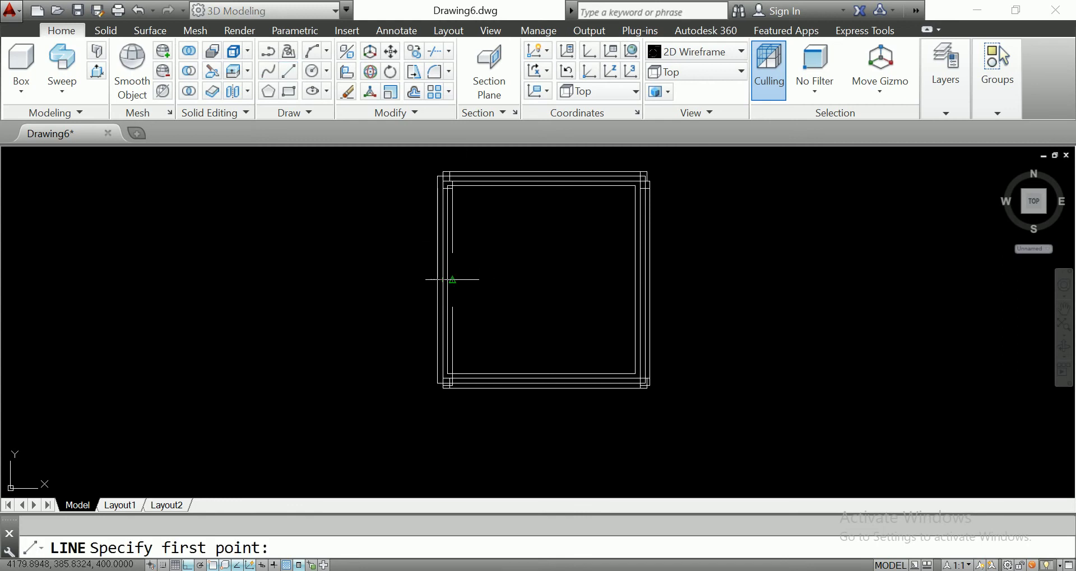
Draw a horizontal and a vertical line between opposite inner midpoints of the frame
{"action": "left_click", "coordinate": [453, 279]}
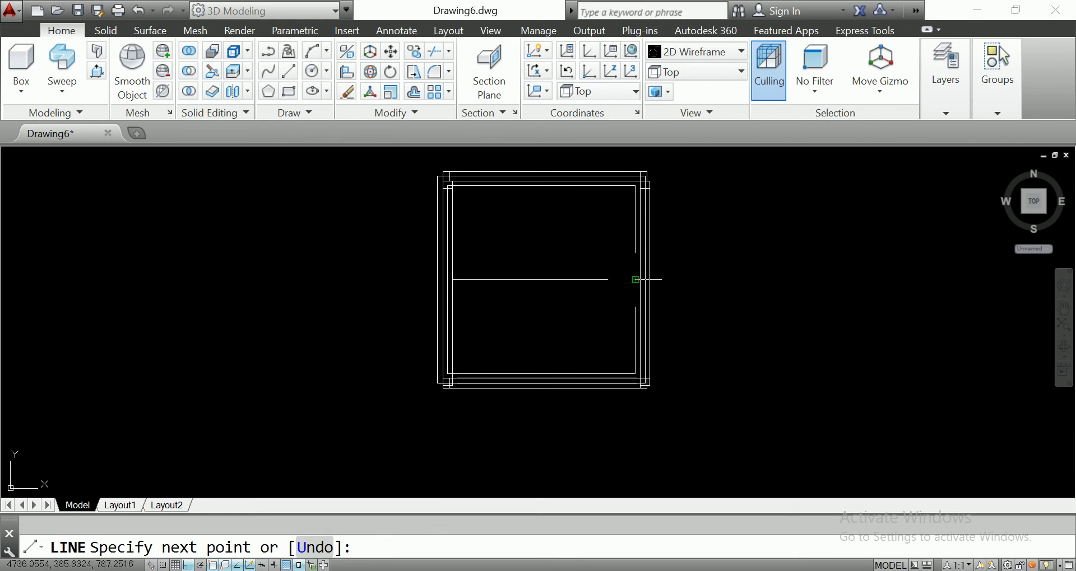
{"action": "left_click", "coordinate": [635, 280]}
{"action": "key", "text": "Return"}
{"action": "key", "text": "Return"}
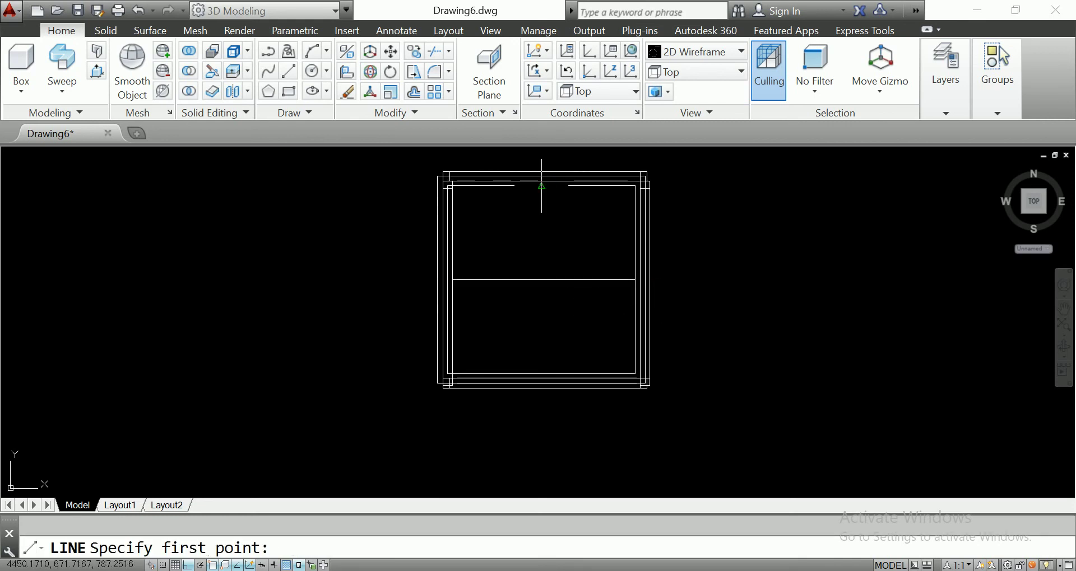
{"action": "left_click", "coordinate": [541, 185]}
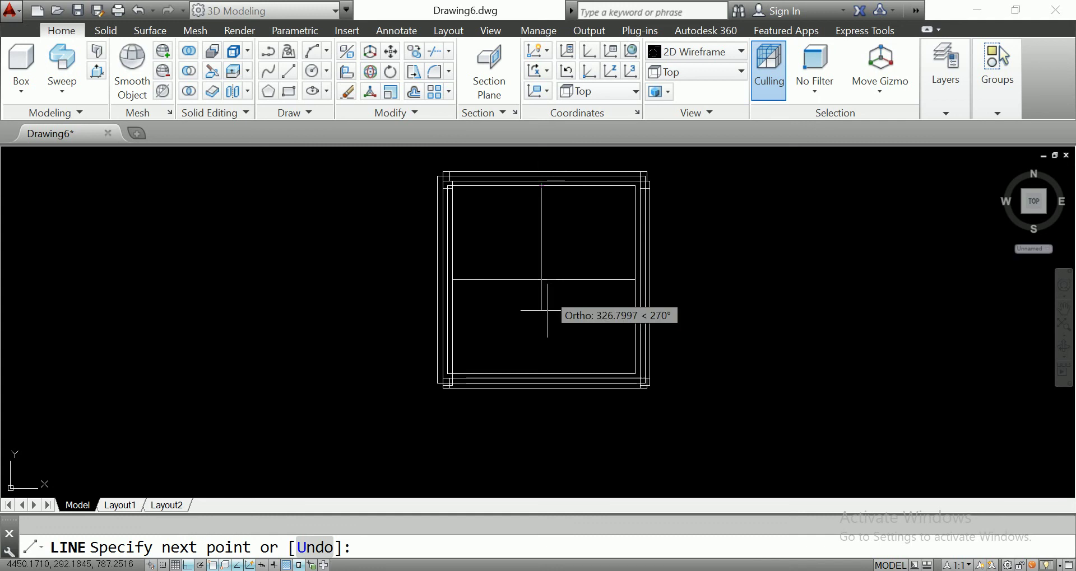
{"action": "left_click", "coordinate": [541, 374]}
{"action": "key", "text": "Return"}
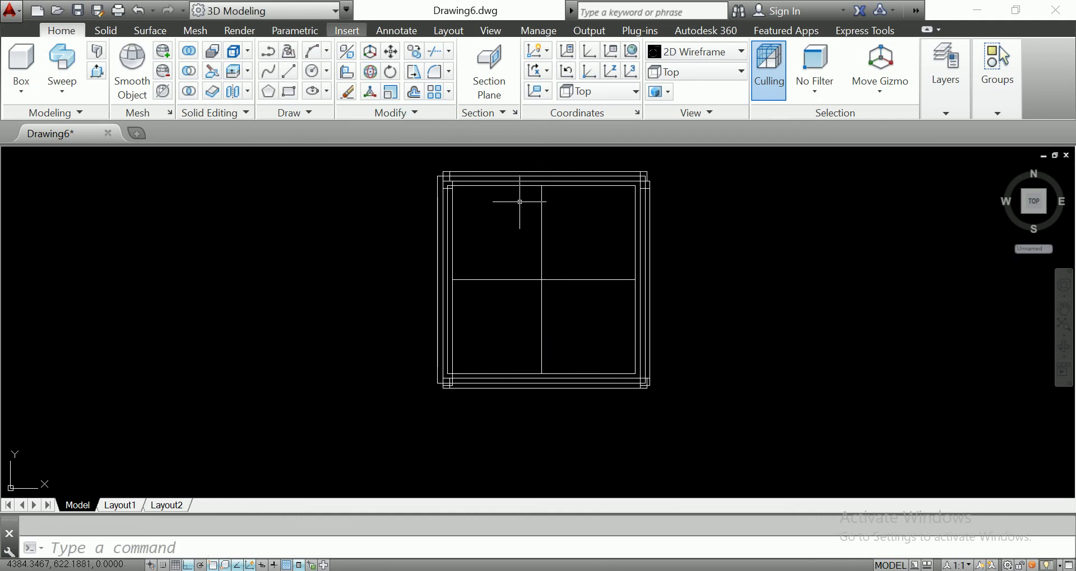
Switch back to the SW Isometric view and pan the stool into view
{"action": "left_click", "coordinate": [490, 30]}
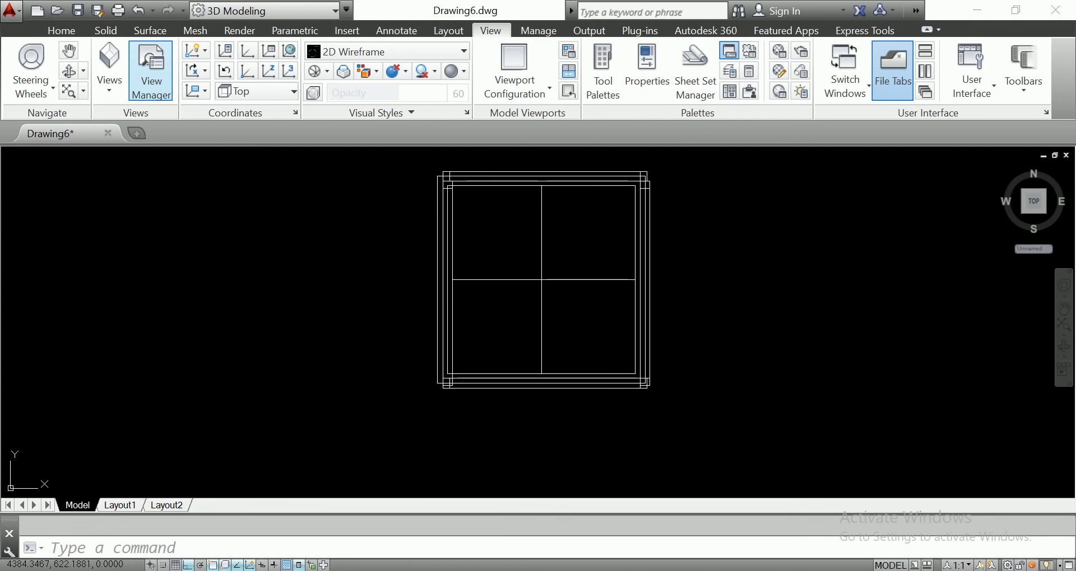
{"action": "left_click", "coordinate": [109, 70]}
{"action": "left_click", "coordinate": [141, 218]}
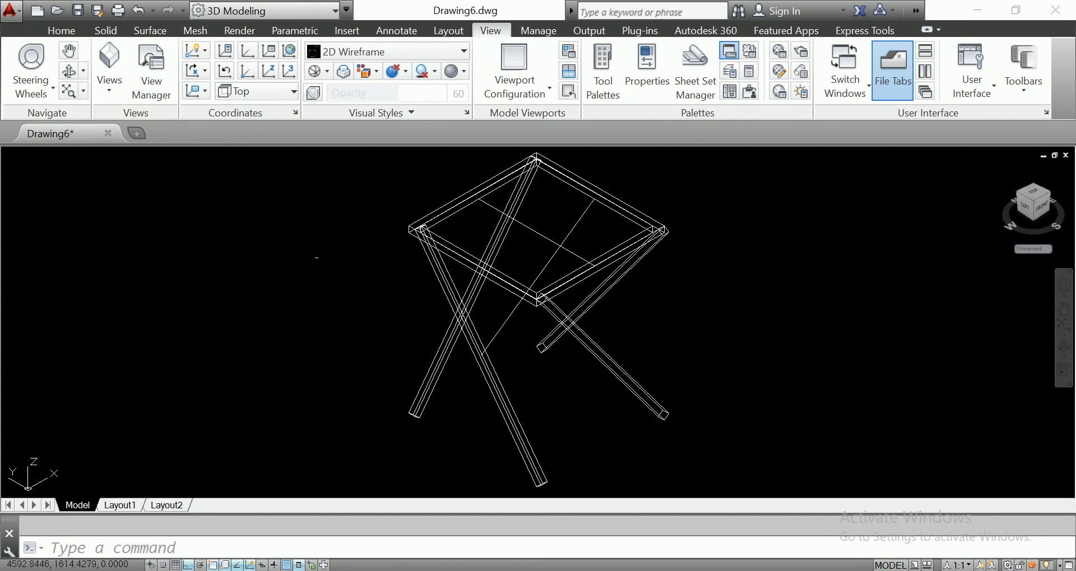
{"action": "scroll", "coordinate": [505, 291], "scroll_direction": "up", "scroll_amount": 3}
{"action": "middle_click_drag", "start_coordinate": [493, 185], "coordinate": [494, 302]}
{"action": "scroll", "coordinate": [494, 303], "scroll_direction": "up", "scroll_amount": 3}
Erase the stray diagonal line and redraw the cross line between opposite frame edge midpoints
{"action": "left_click", "coordinate": [501, 323]}
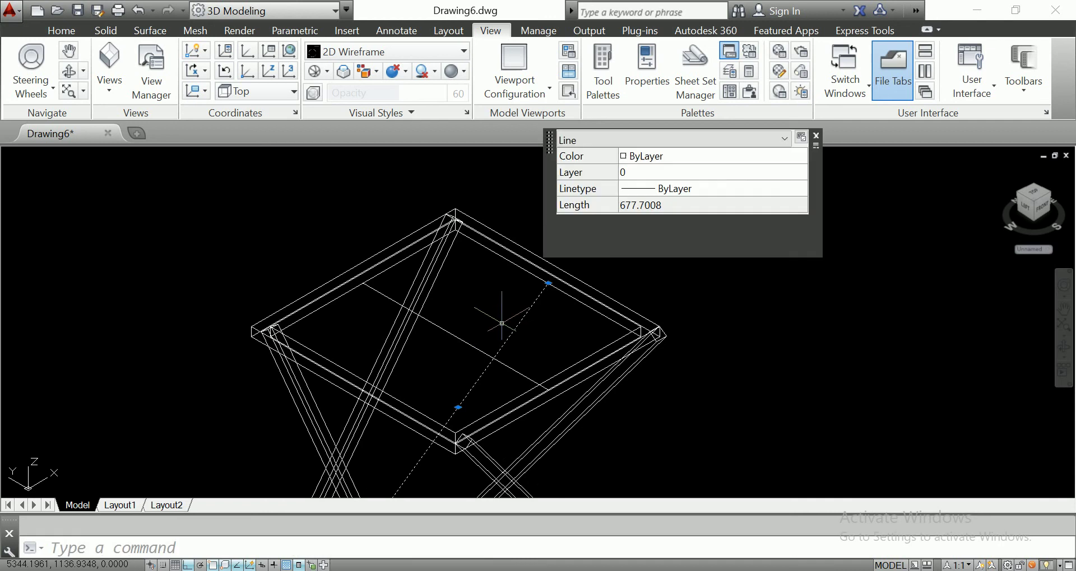
{"action": "key", "text": "Delete"}
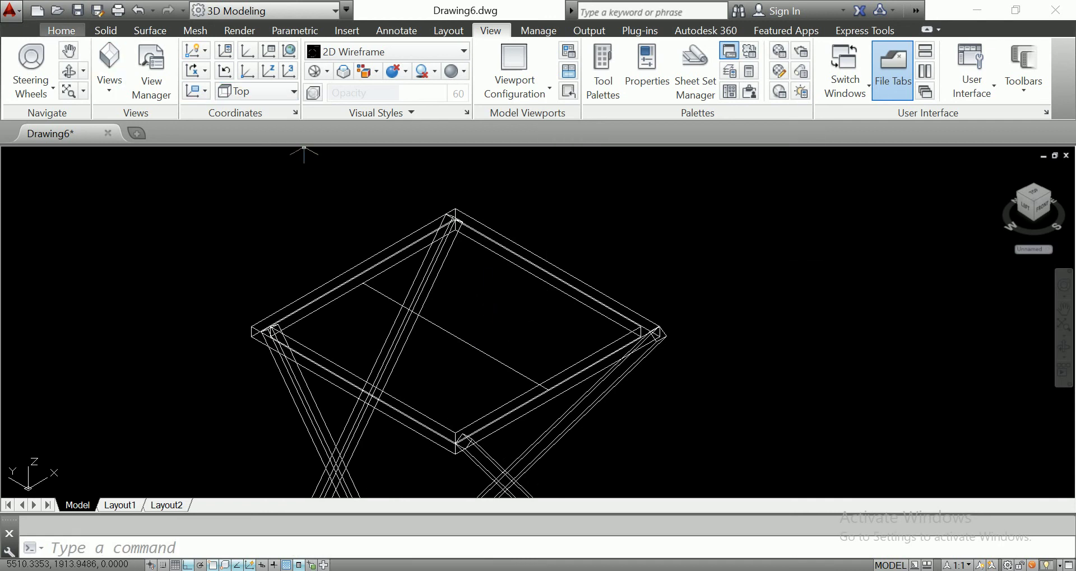
{"action": "left_click", "coordinate": [61, 31]}
{"action": "left_click", "coordinate": [289, 71]}
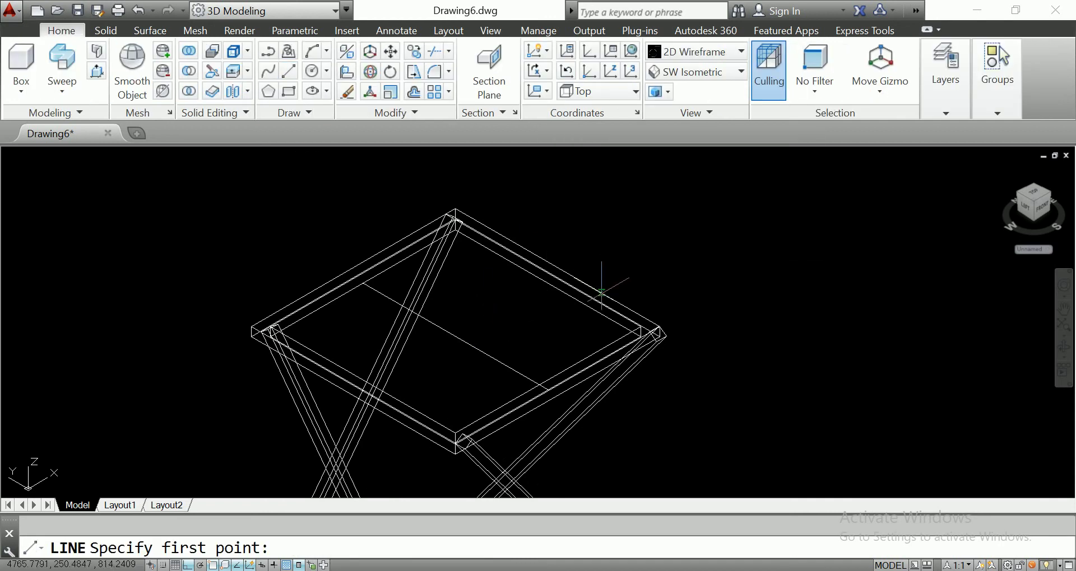
{"action": "left_click", "coordinate": [548, 284]}
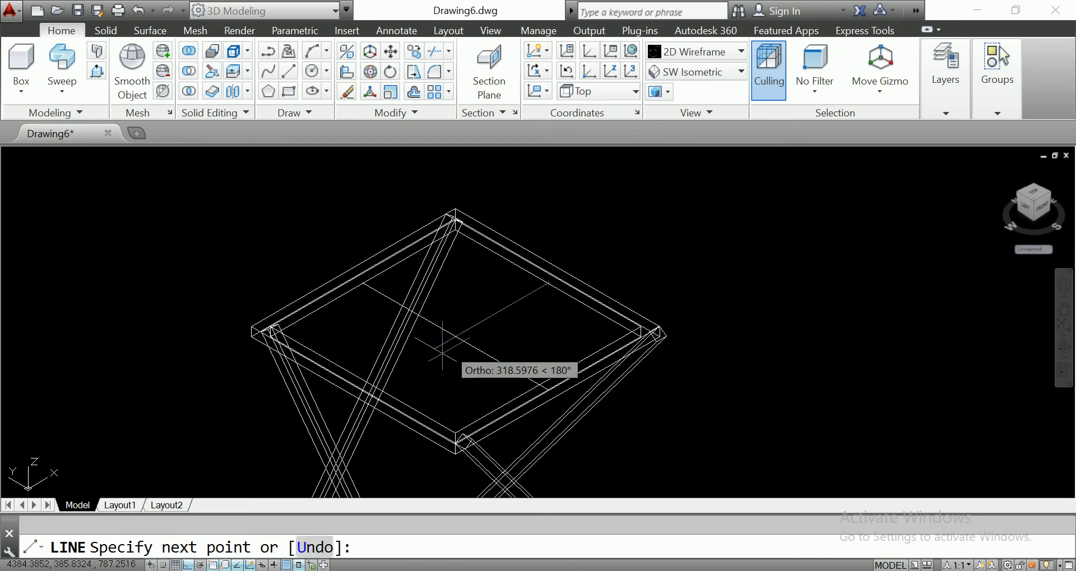
{"action": "scroll", "coordinate": [370, 382], "scroll_direction": "up", "scroll_amount": 3}
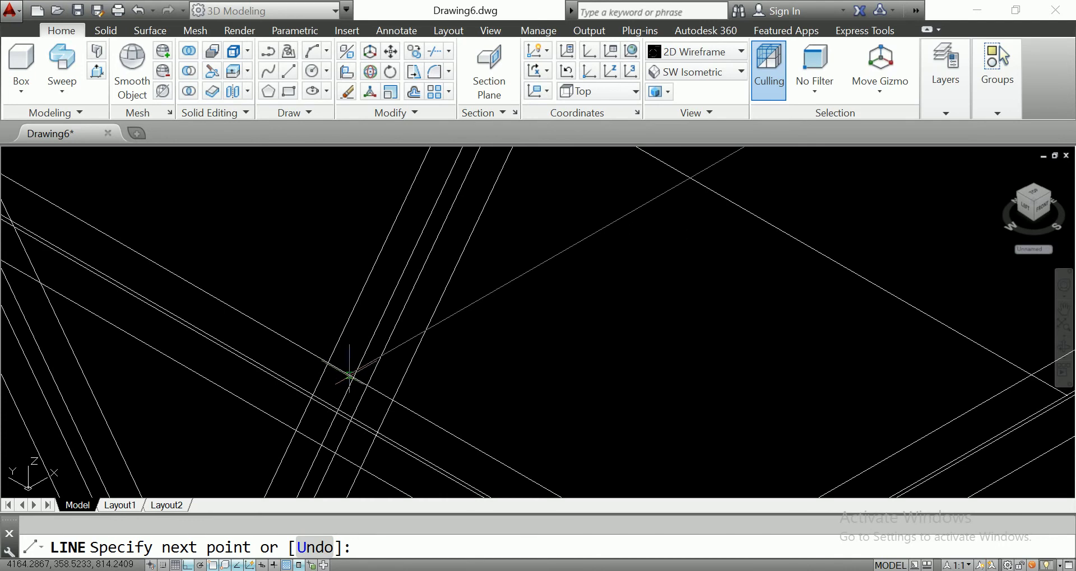
{"action": "left_click", "coordinate": [350, 374]}
{"action": "key", "text": "Return"}
{"action": "scroll", "coordinate": [350, 374], "scroll_direction": "down", "scroll_amount": 3}
{"action": "scroll", "coordinate": [408, 332], "scroll_direction": "up", "scroll_amount": 3}
{"action": "scroll", "coordinate": [409, 331], "scroll_direction": "down", "scroll_amount": 5}
{"action": "scroll", "coordinate": [344, 281], "scroll_direction": "up", "scroll_amount": 1}
{"action": "scroll", "coordinate": [355, 353], "scroll_direction": "down", "scroll_amount": 3}
{"action": "scroll", "coordinate": [355, 353], "scroll_direction": "down", "scroll_amount": 1}
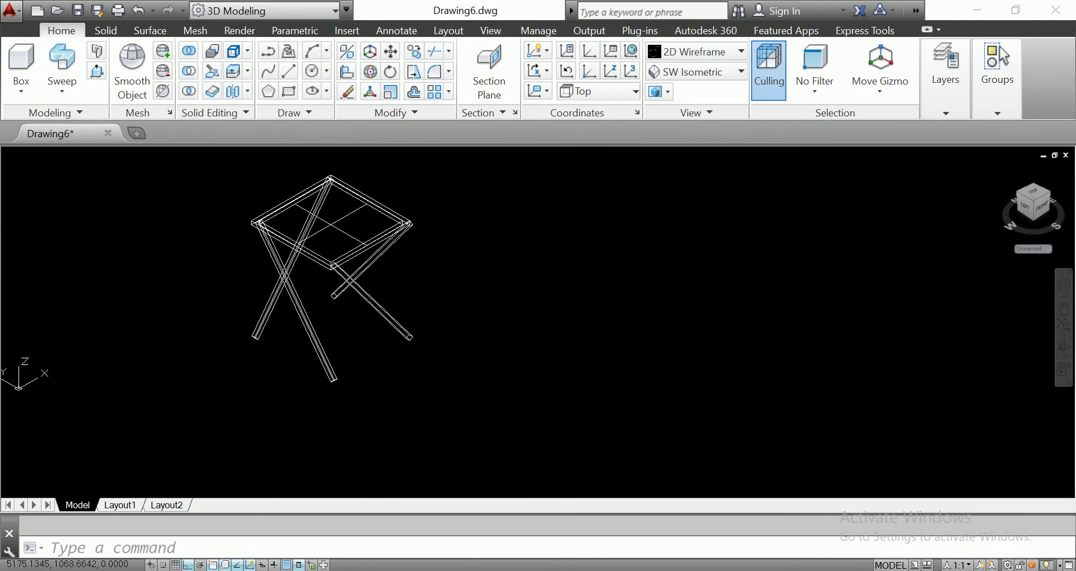
{"action": "scroll", "coordinate": [339, 229], "scroll_direction": "up", "scroll_amount": 2}
{"action": "left_click", "coordinate": [352, 199]}
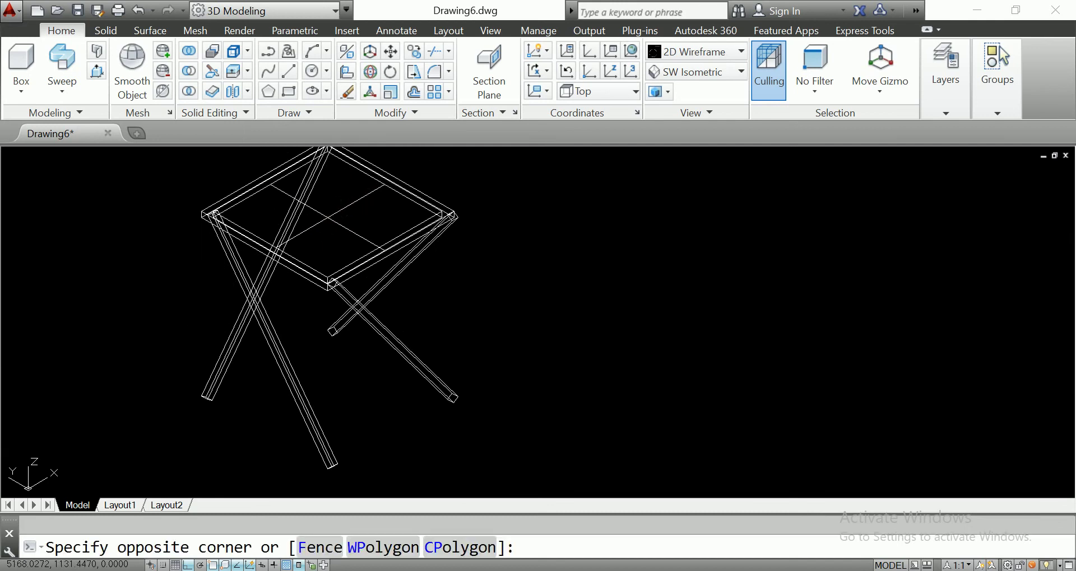
Draw a small circle centred on the cross-bar line near the frame
{"action": "left_click", "coordinate": [322, 230]}
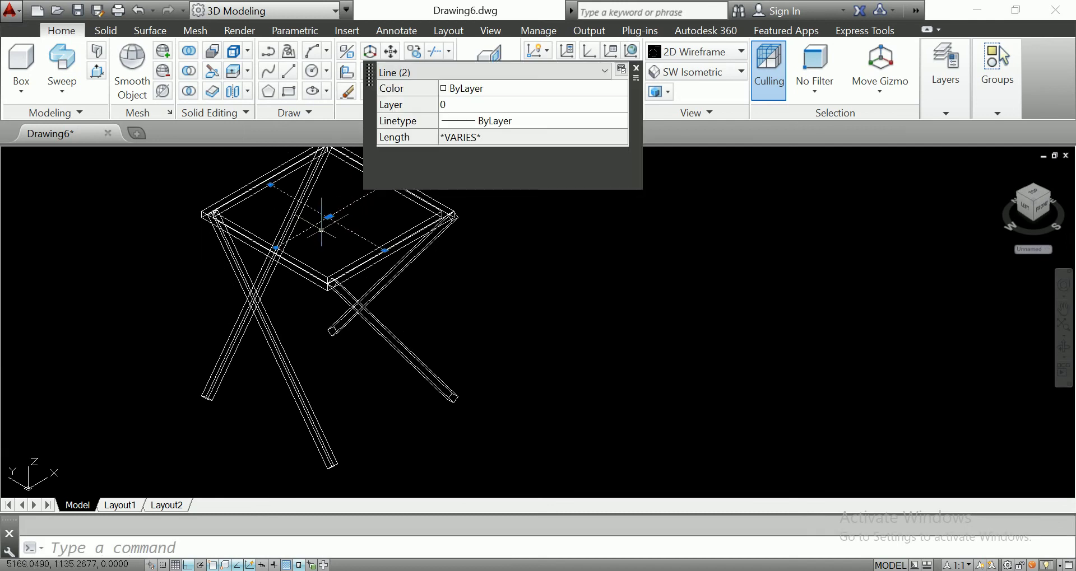
{"action": "middle_click_drag", "start_coordinate": [322, 229], "coordinate": [289, 306]}
{"action": "key", "text": "Escape"}
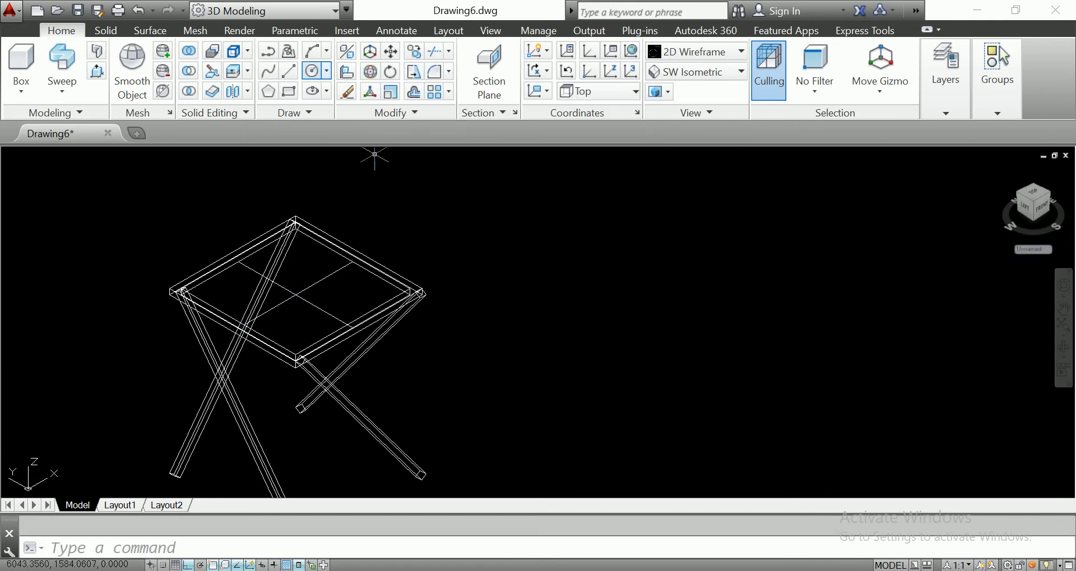
{"action": "left_click", "coordinate": [311, 71]}
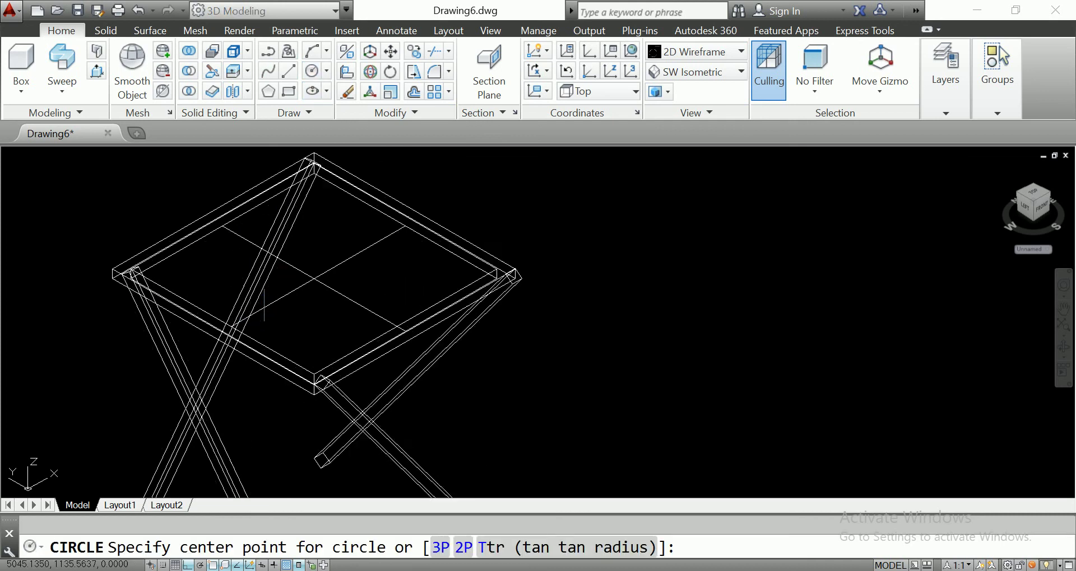
{"action": "scroll", "coordinate": [287, 292], "scroll_direction": "up", "scroll_amount": 4}
{"action": "left_click", "coordinate": [279, 289]}
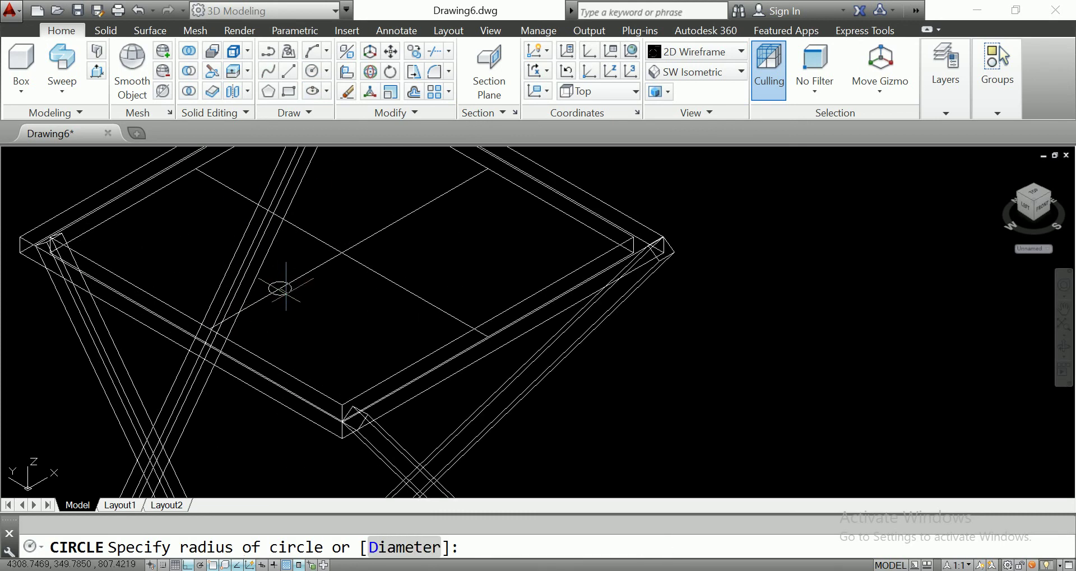
{"action": "scroll", "coordinate": [280, 289], "scroll_direction": "up", "scroll_amount": 4}
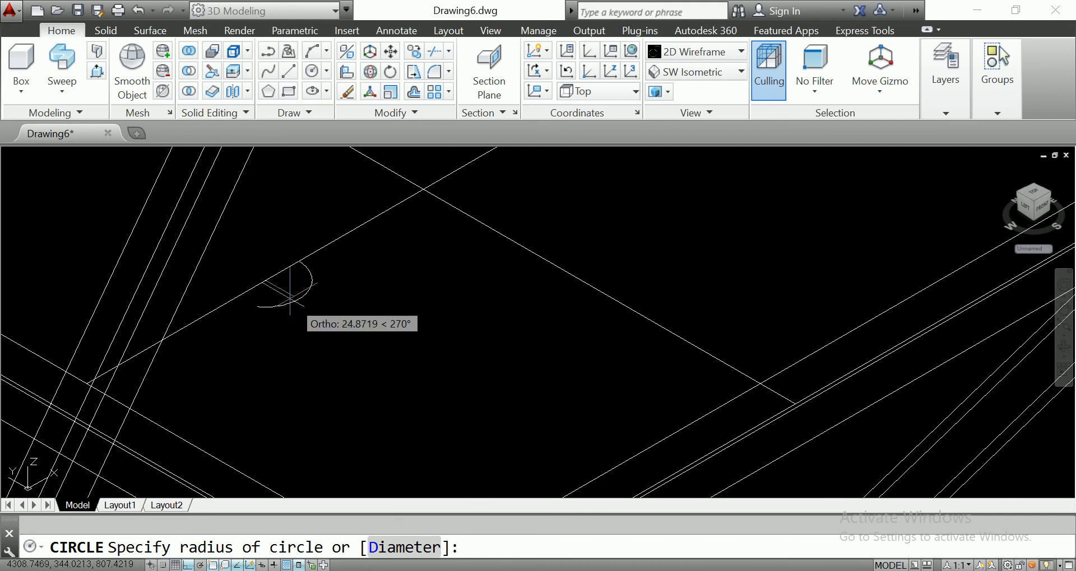
{"action": "left_click", "coordinate": [281, 282]}
Set the circle's diameter to 20 in Quick Properties
{"action": "left_click", "coordinate": [276, 288]}
{"action": "left_click", "coordinate": [270, 303]}
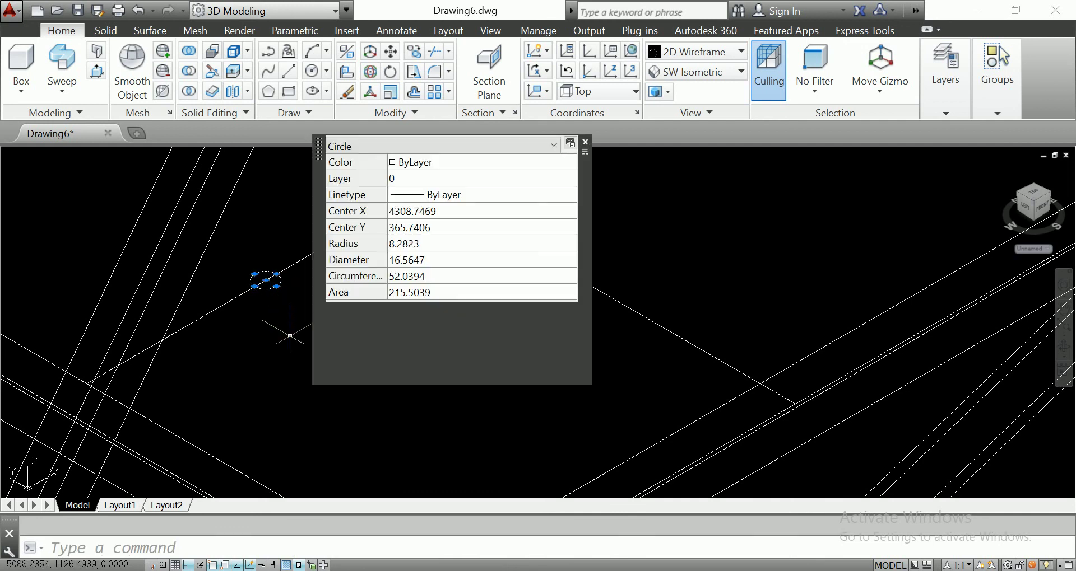
{"action": "left_click", "coordinate": [426, 260]}
{"action": "type", "text": "20"}
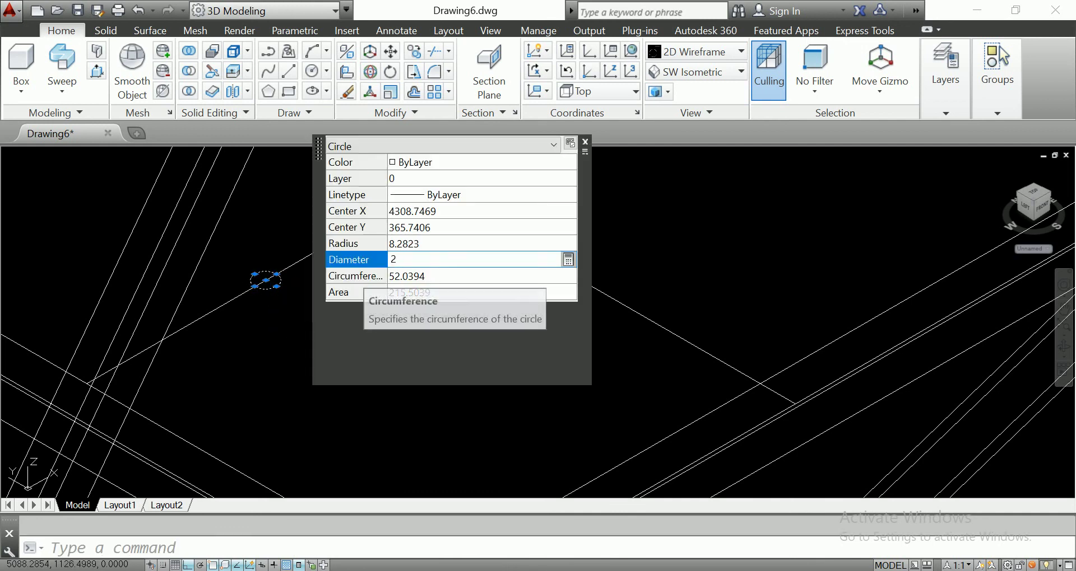
{"action": "key", "text": "Return"}
{"action": "key", "text": "Escape"}
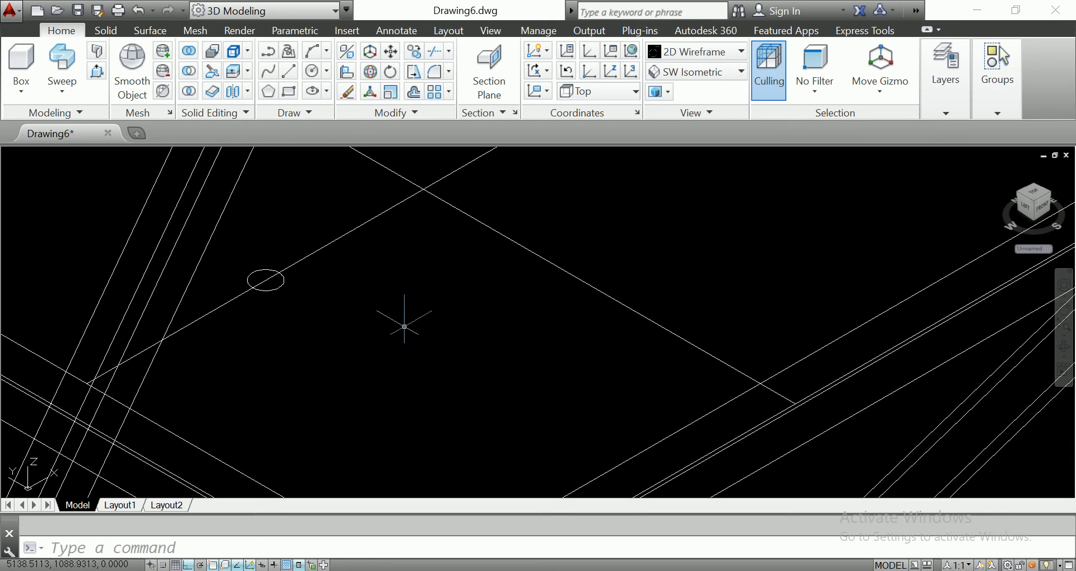
{"action": "left_click", "coordinate": [61, 89]}
{"action": "left_click", "coordinate": [84, 221]}
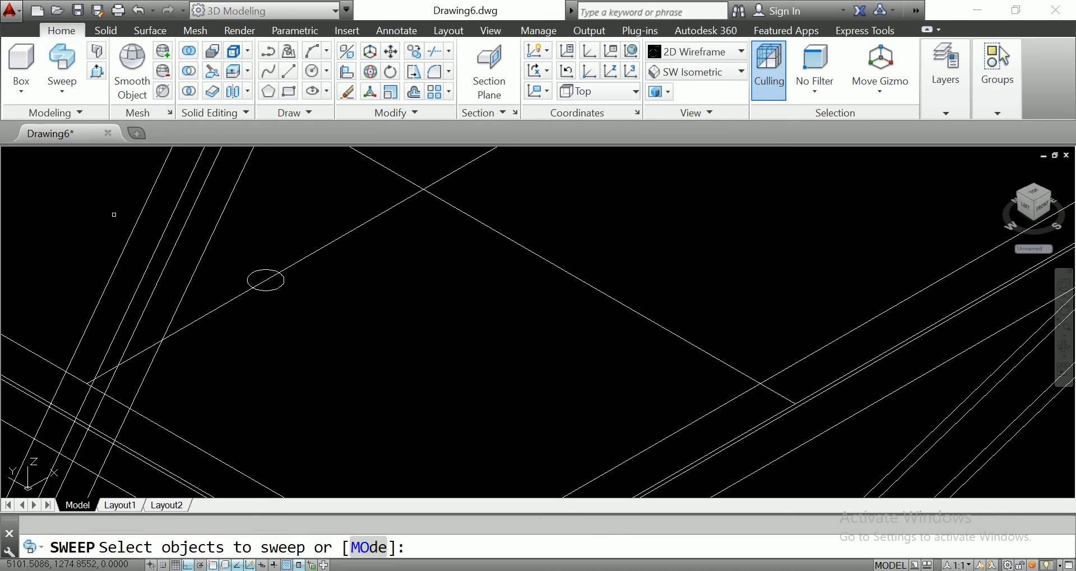
{"action": "left_click", "coordinate": [288, 271]}
{"action": "key", "text": "Return"}
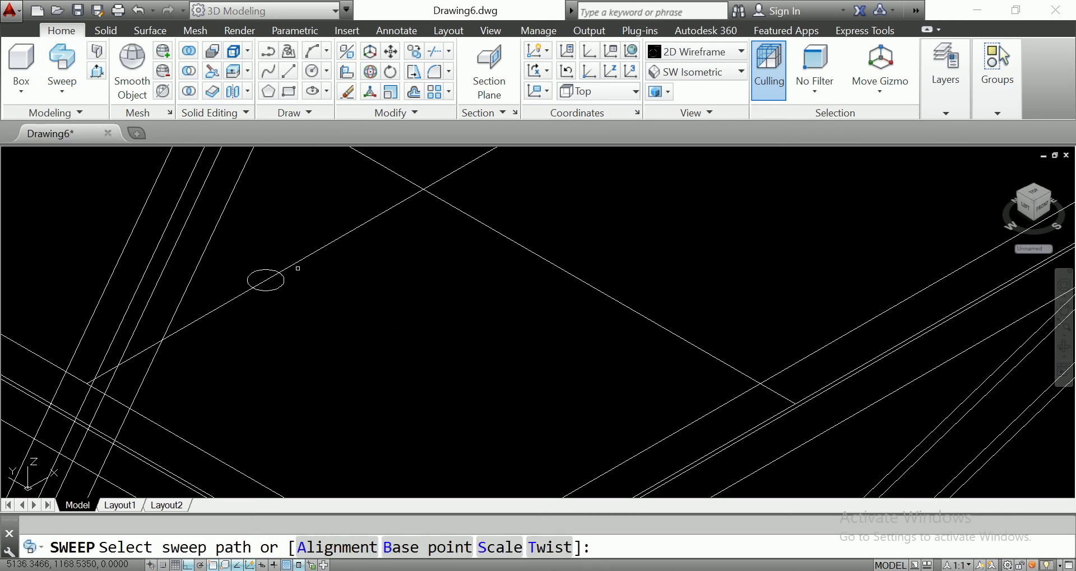
{"action": "left_click", "coordinate": [292, 265]}
{"action": "scroll", "coordinate": [293, 268], "scroll_direction": "down", "scroll_amount": 5}
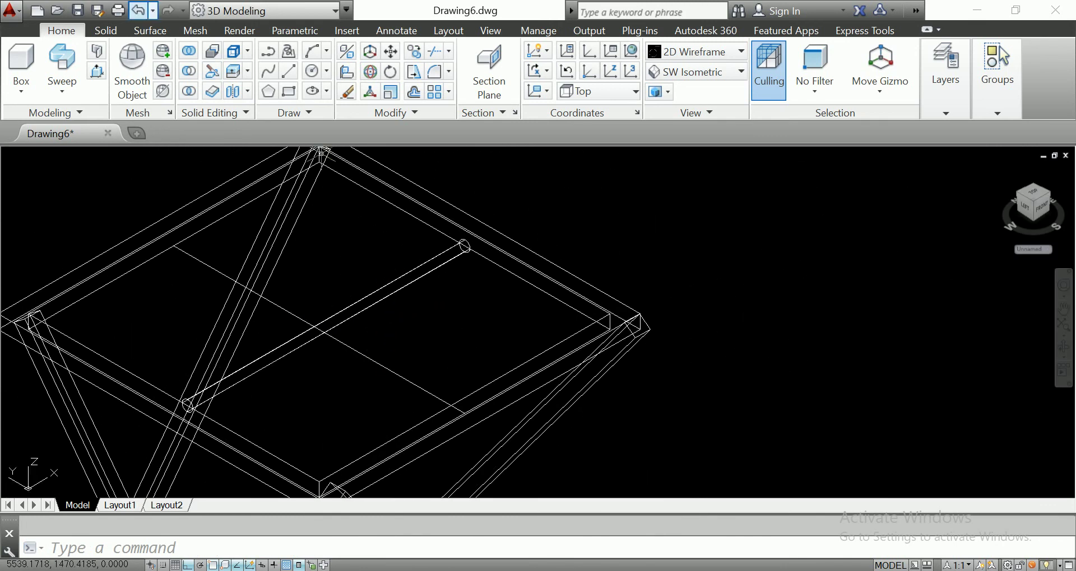
{"action": "left_click", "coordinate": [138, 11]}
{"action": "left_click", "coordinate": [137, 11]}
{"action": "left_click", "coordinate": [137, 10]}
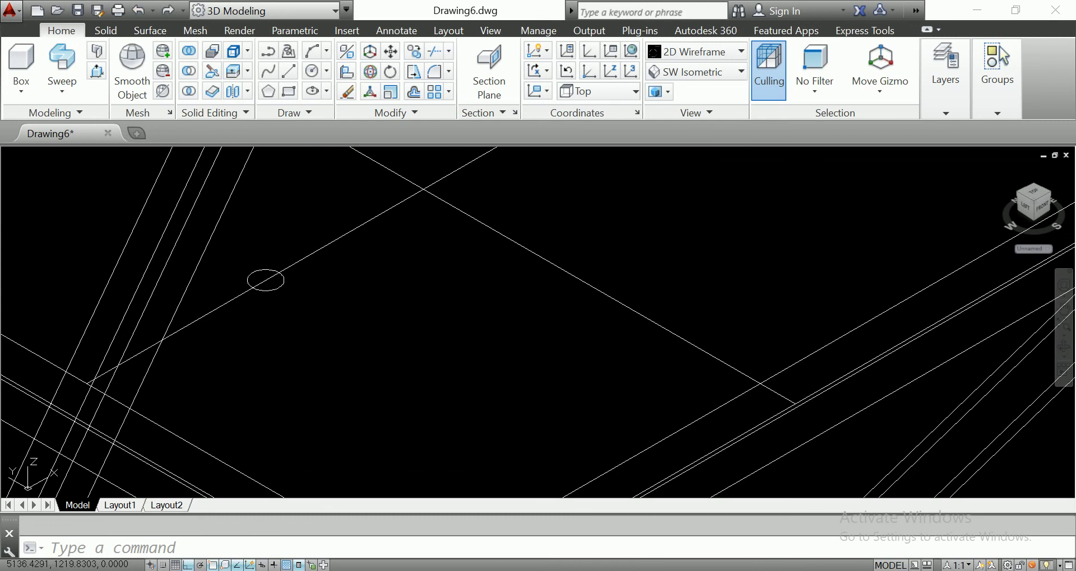
{"action": "scroll", "coordinate": [333, 296], "scroll_direction": "down", "scroll_amount": 3}
{"action": "scroll", "coordinate": [333, 296], "scroll_direction": "up", "scroll_amount": 5}
{"action": "scroll", "coordinate": [270, 282], "scroll_direction": "up", "scroll_amount": 5}
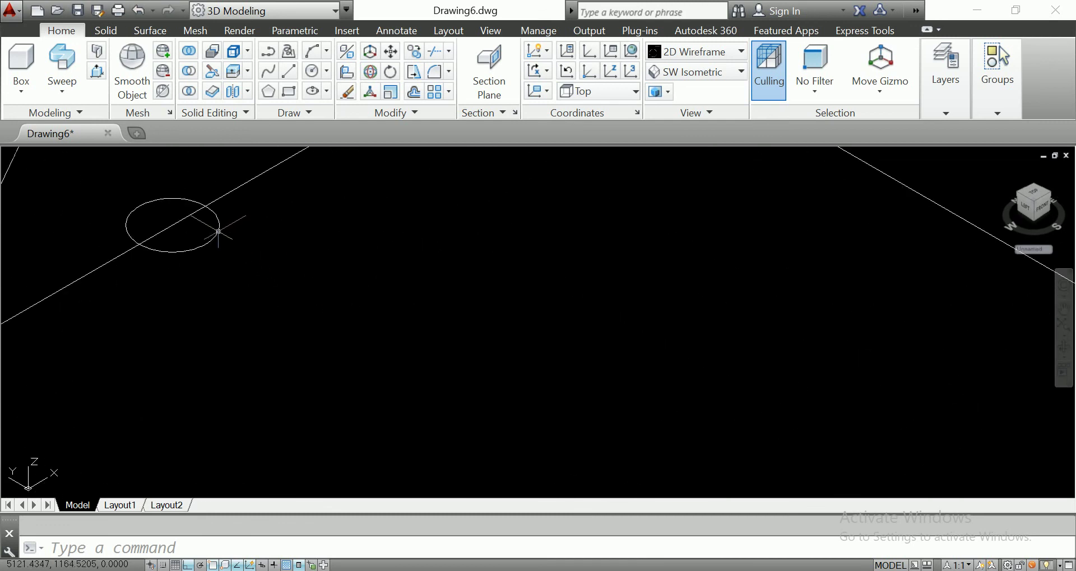
{"action": "left_click", "coordinate": [219, 233]}
{"action": "type", "text": "c"}
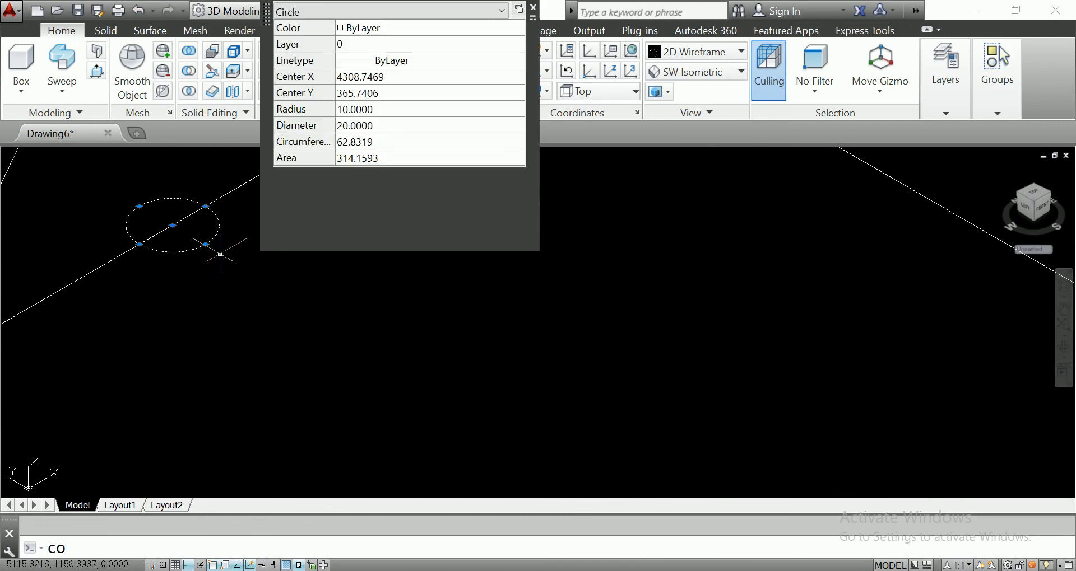
{"action": "key", "text": "Return"}
{"action": "left_click", "coordinate": [178, 226]}
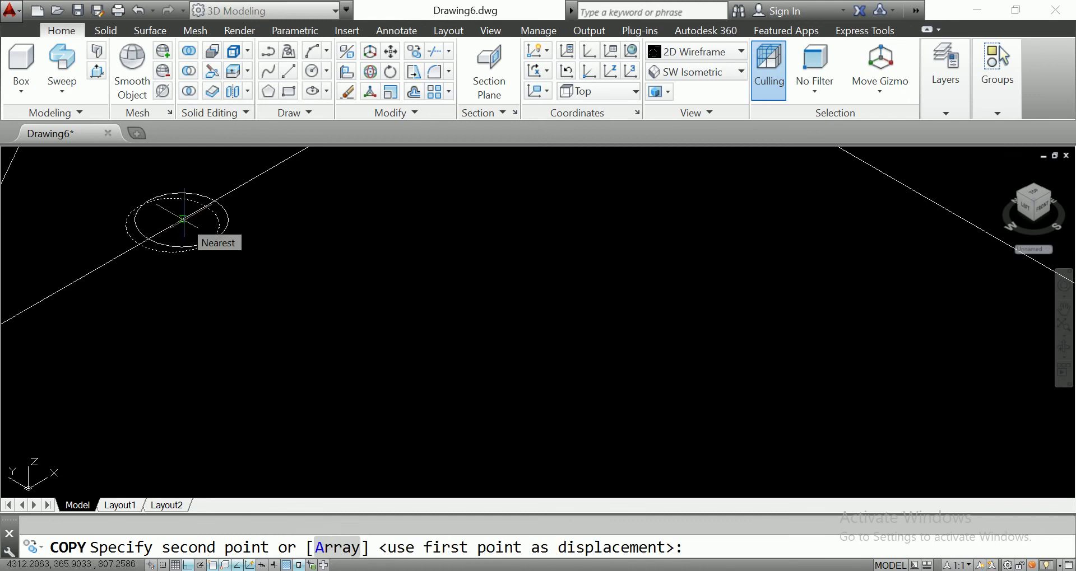
Copy the 20-diameter circle onto the second cross-bar line with Ortho turned off
{"action": "scroll", "coordinate": [299, 255], "scroll_direction": "down", "scroll_amount": 5}
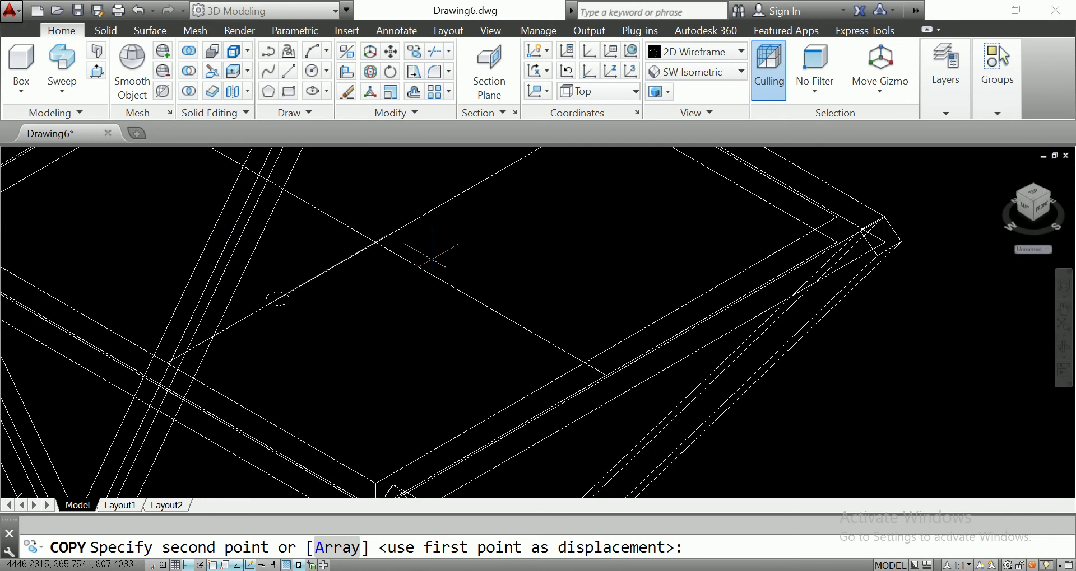
{"action": "middle_click_drag", "start_coordinate": [393, 261], "coordinate": [378, 320]}
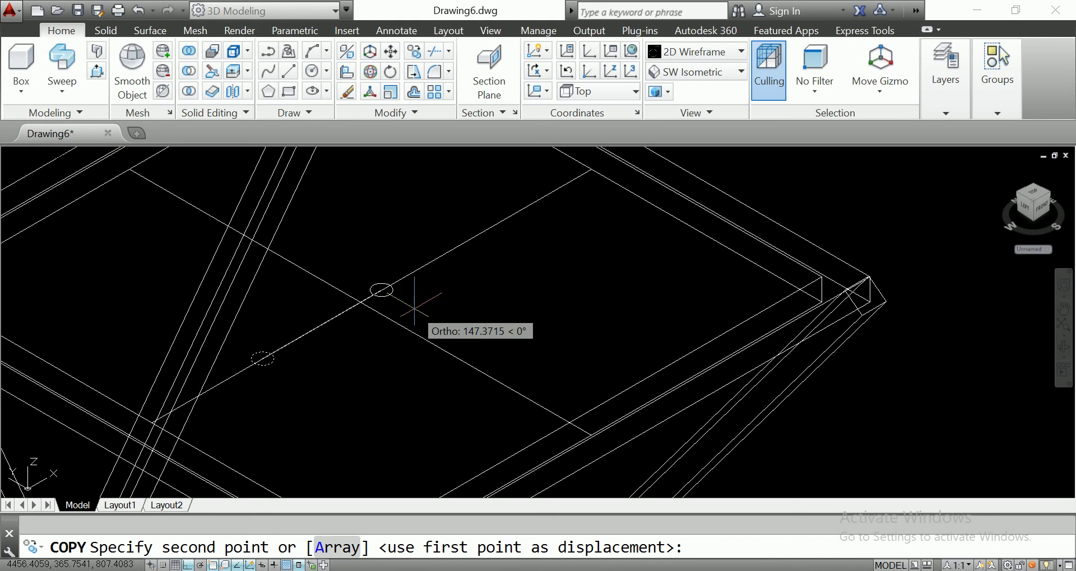
{"action": "scroll", "coordinate": [395, 314], "scroll_direction": "down", "scroll_amount": 5}
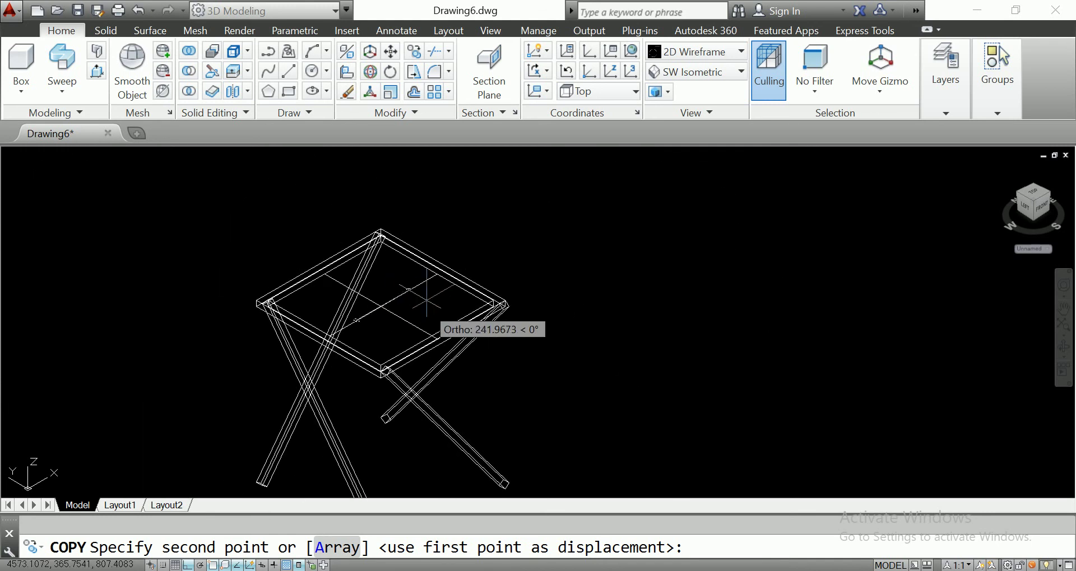
{"action": "scroll", "coordinate": [361, 332], "scroll_direction": "up", "scroll_amount": 4}
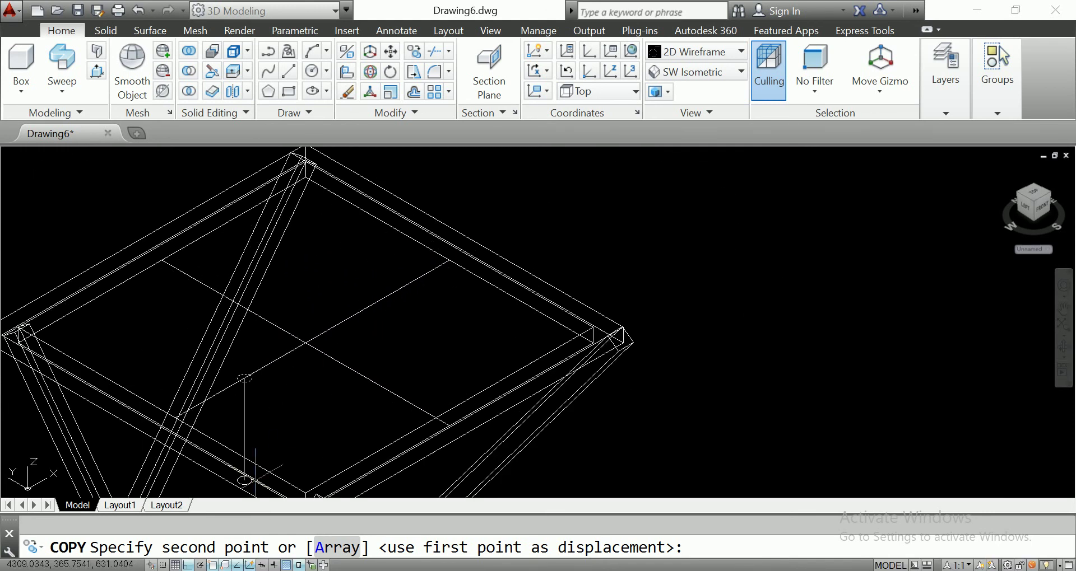
{"action": "key", "text": "F8"}
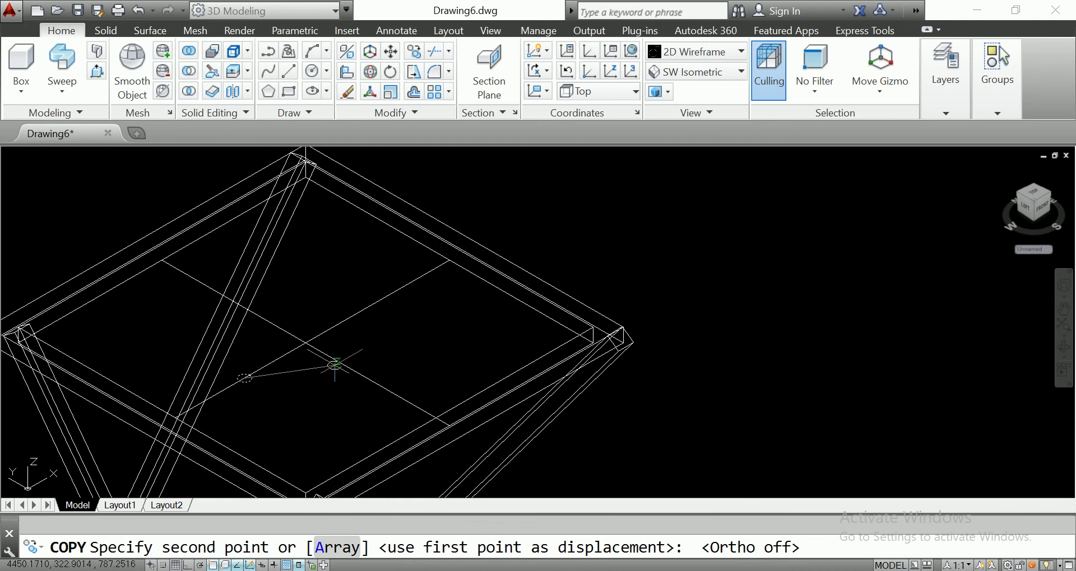
{"action": "left_click", "coordinate": [339, 362]}
{"action": "key", "text": "Return"}
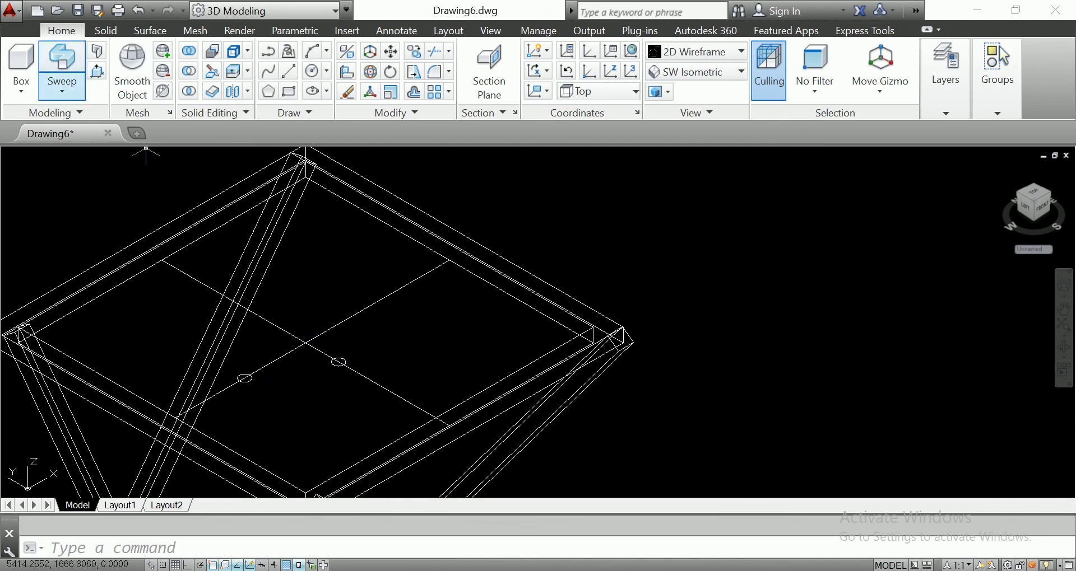
{"action": "left_click", "coordinate": [62, 62]}
Sweep the first circle along its cross line into a solid round bar
{"action": "scroll", "coordinate": [243, 385], "scroll_direction": "up", "scroll_amount": 2}
{"action": "scroll", "coordinate": [243, 384], "scroll_direction": "up", "scroll_amount": 2}
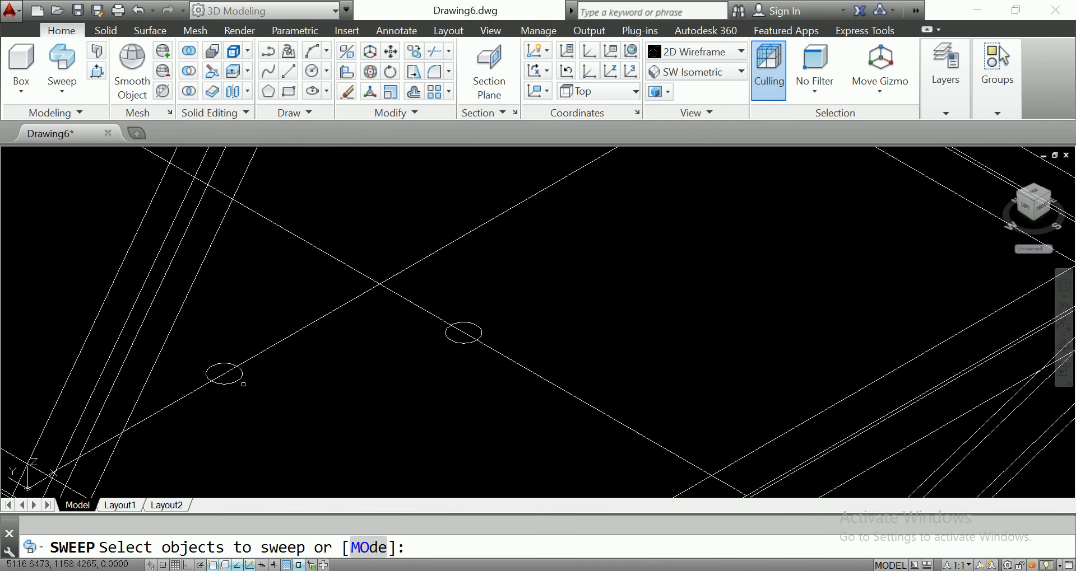
{"action": "left_click", "coordinate": [240, 380]}
{"action": "key", "text": "Return"}
{"action": "left_click", "coordinate": [259, 342]}
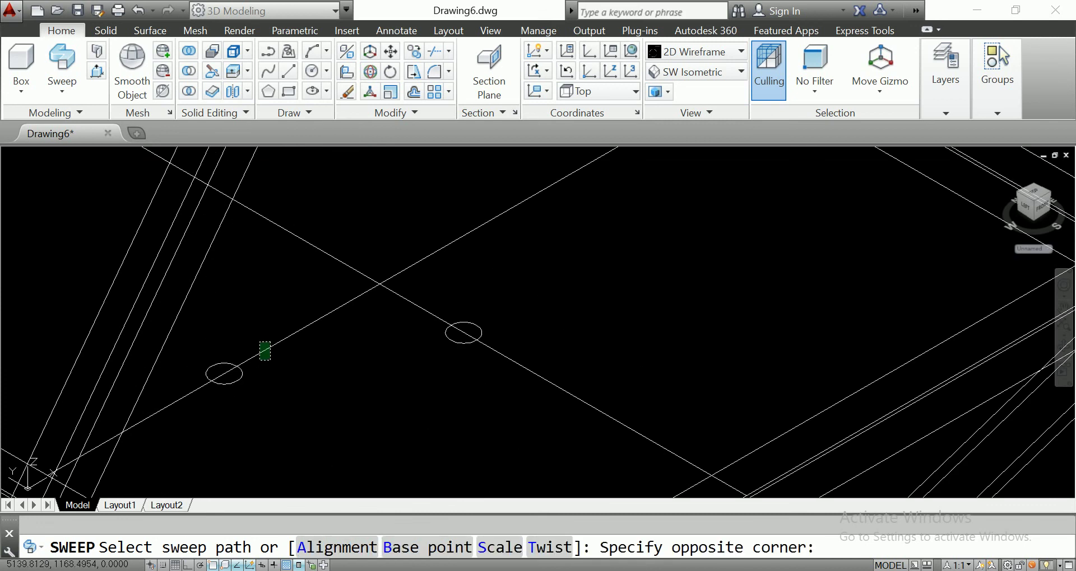
{"action": "left_click", "coordinate": [270, 359]}
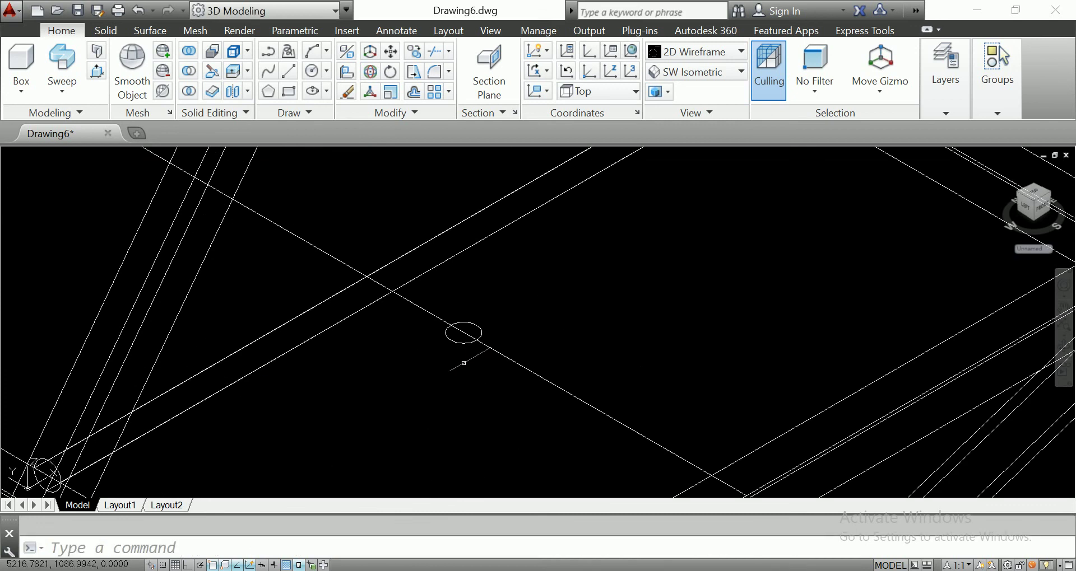
Sweep the second circle along its line to form the second round cross bar
{"action": "key", "text": "Return"}
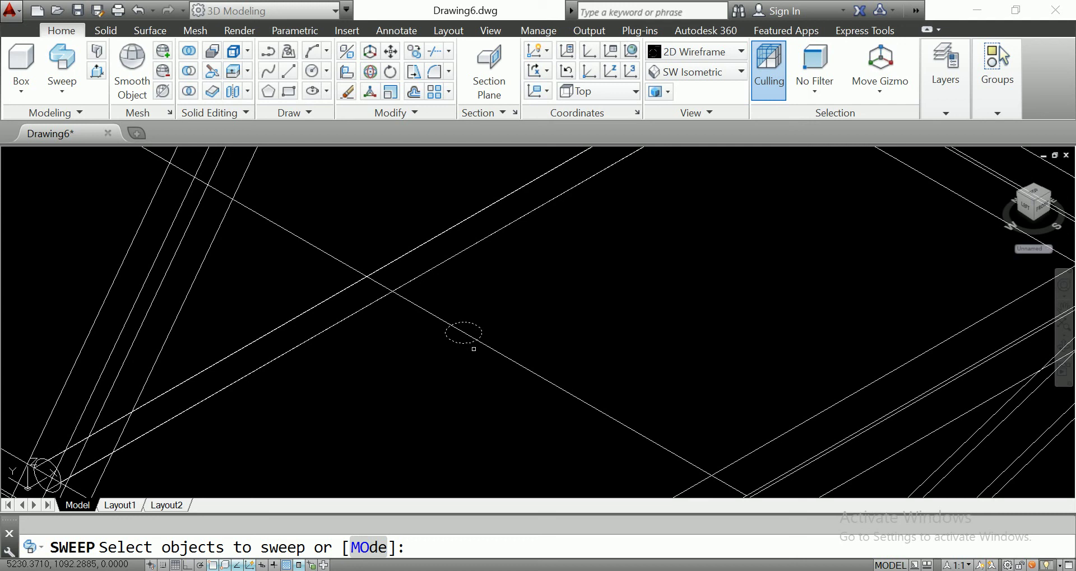
{"action": "key", "text": "Return"}
{"action": "left_click", "coordinate": [512, 347]}
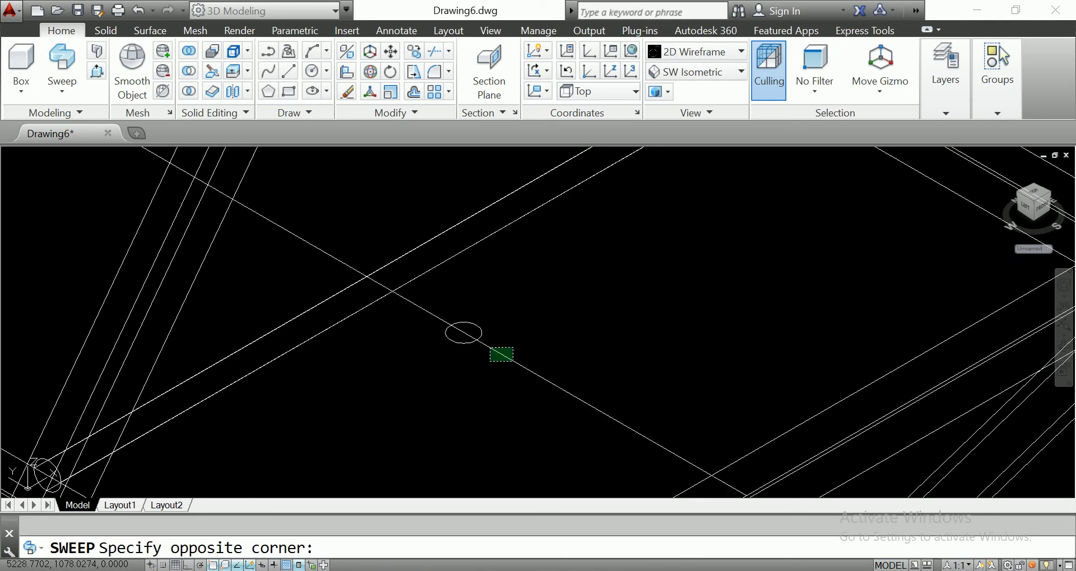
{"action": "left_click", "coordinate": [490, 361]}
{"action": "scroll", "coordinate": [483, 359], "scroll_direction": "down", "scroll_amount": 4}
{"action": "scroll", "coordinate": [483, 358], "scroll_direction": "up", "scroll_amount": 3}
{"action": "middle_click_drag", "start_coordinate": [483, 359], "coordinate": [371, 324]}
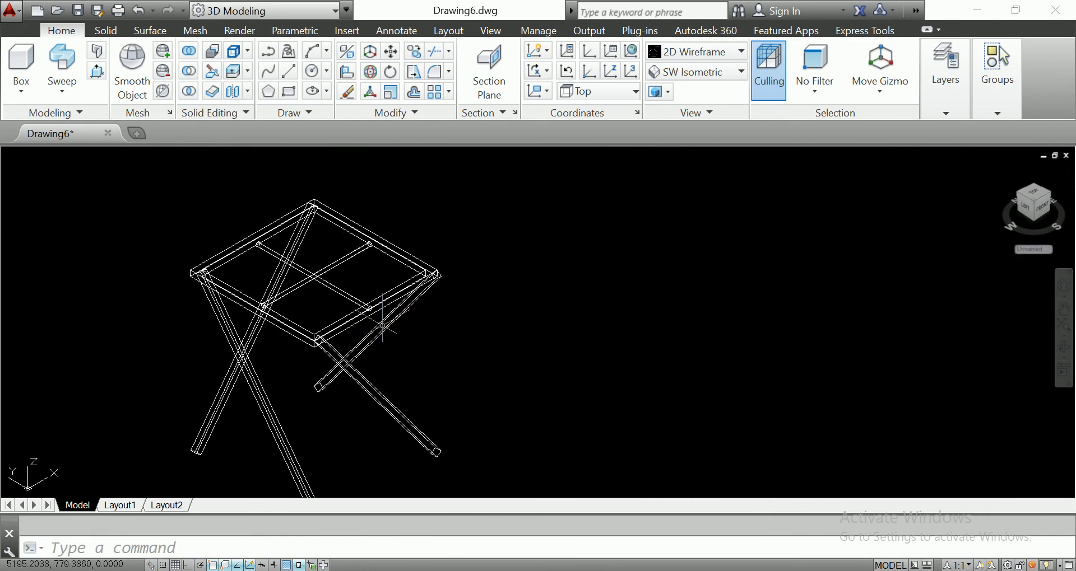
{"action": "scroll", "coordinate": [342, 323], "scroll_direction": "up", "scroll_amount": 2}
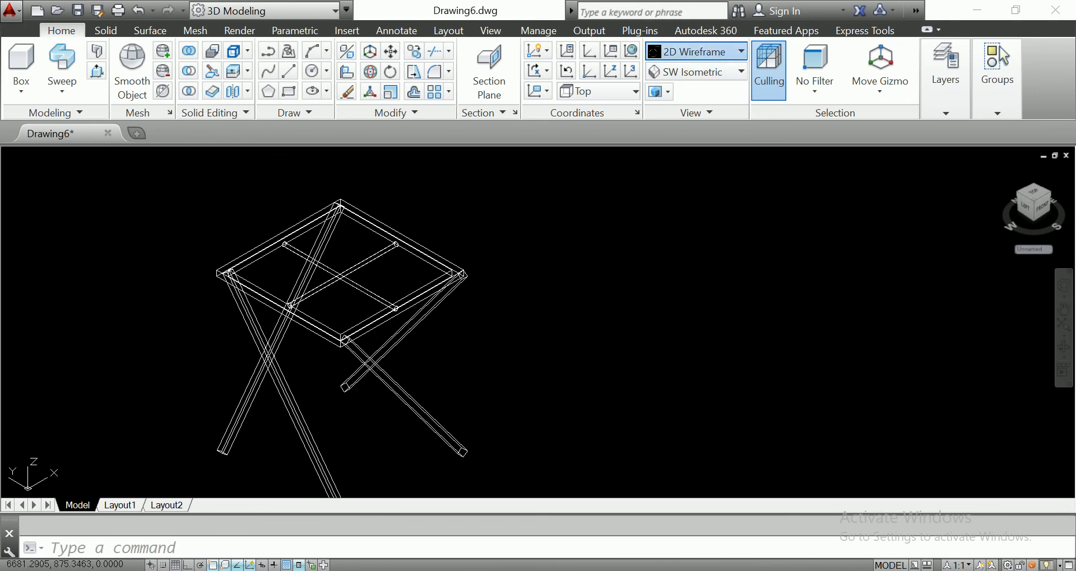
Preview the stool in the Sketchy and then the Wireframe visual styles
{"action": "left_click", "coordinate": [695, 52]}
{"action": "left_click", "coordinate": [866, 152]}
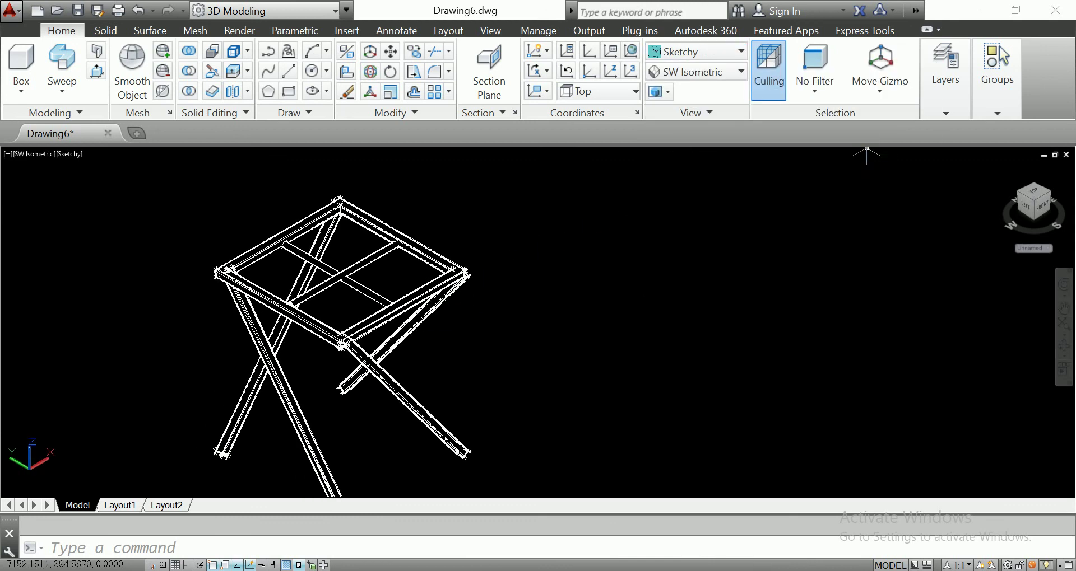
{"action": "left_click", "coordinate": [722, 51]}
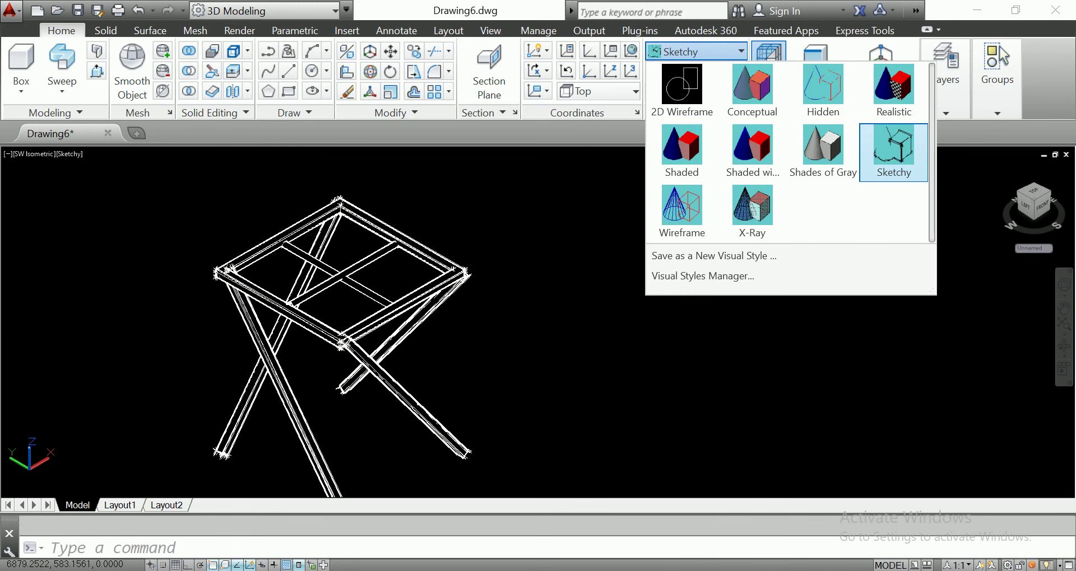
{"action": "left_click", "coordinate": [681, 210]}
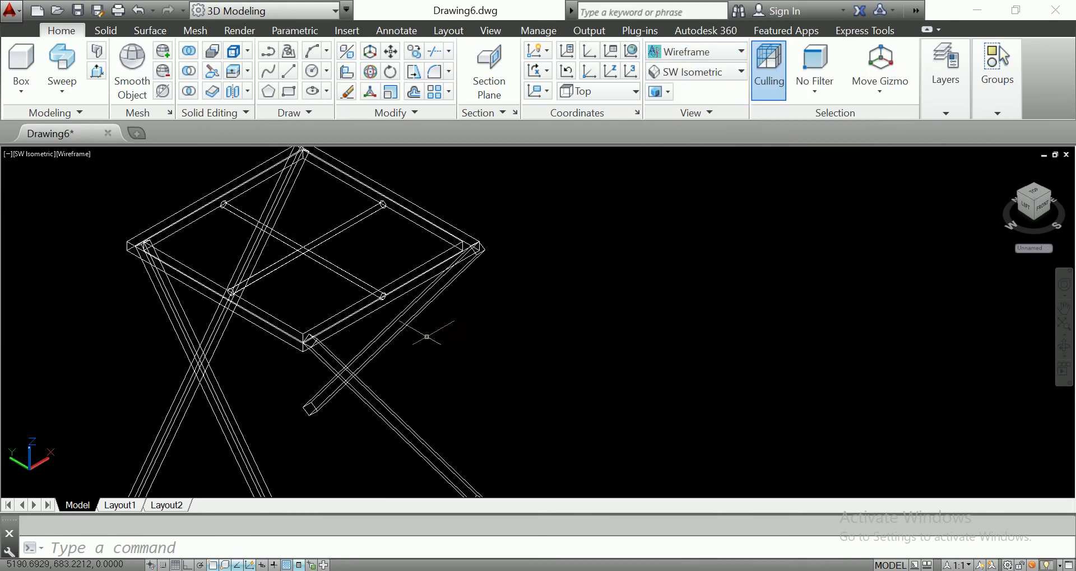
{"action": "scroll", "coordinate": [419, 296], "scroll_direction": "down", "scroll_amount": 1}
{"action": "scroll", "coordinate": [419, 295], "scroll_direction": "up", "scroll_amount": 1}
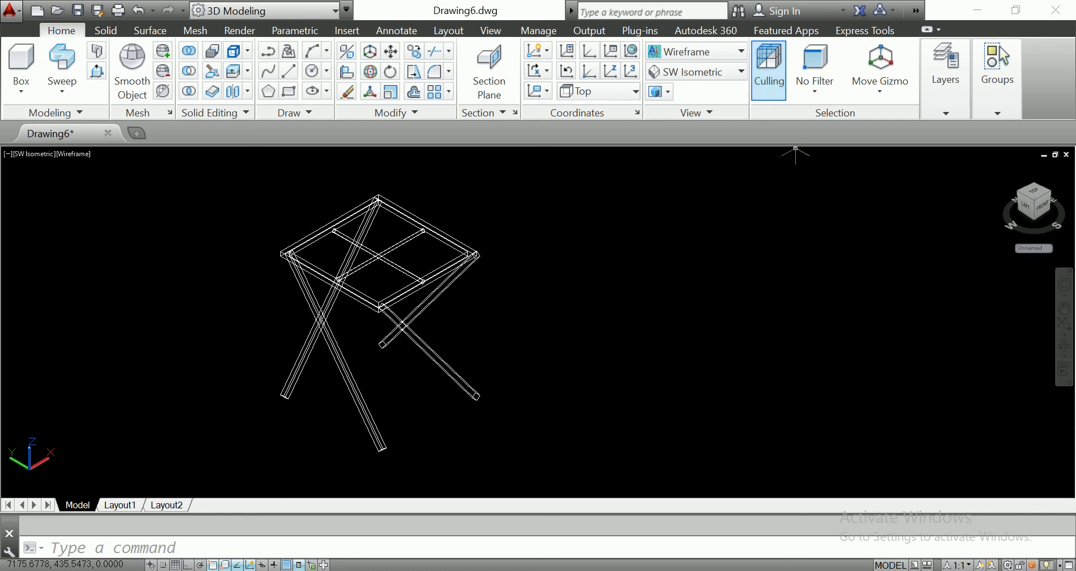
Apply the Conceptual visual style to show the finished stool shaded
{"action": "left_click", "coordinate": [726, 51]}
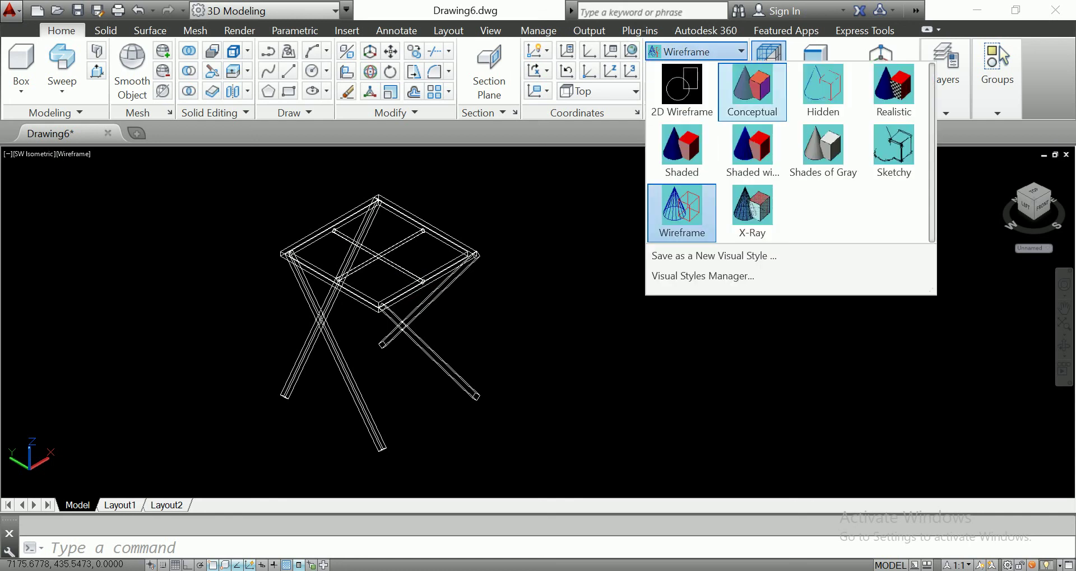
{"action": "left_click", "coordinate": [752, 87]}
{"action": "scroll", "coordinate": [435, 332], "scroll_direction": "up", "scroll_amount": 1}
{"action": "scroll", "coordinate": [432, 325], "scroll_direction": "down", "scroll_amount": 1}
{"action": "scroll", "coordinate": [425, 321], "scroll_direction": "up", "scroll_amount": 1}
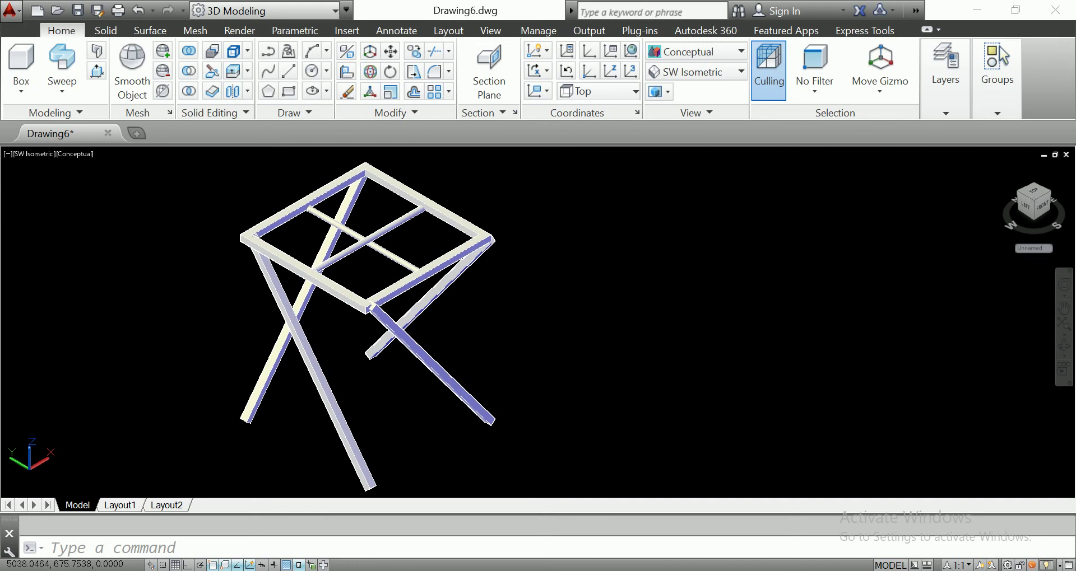
{"action": "middle_click_drag", "start_coordinate": [426, 321], "coordinate": [425, 317]}
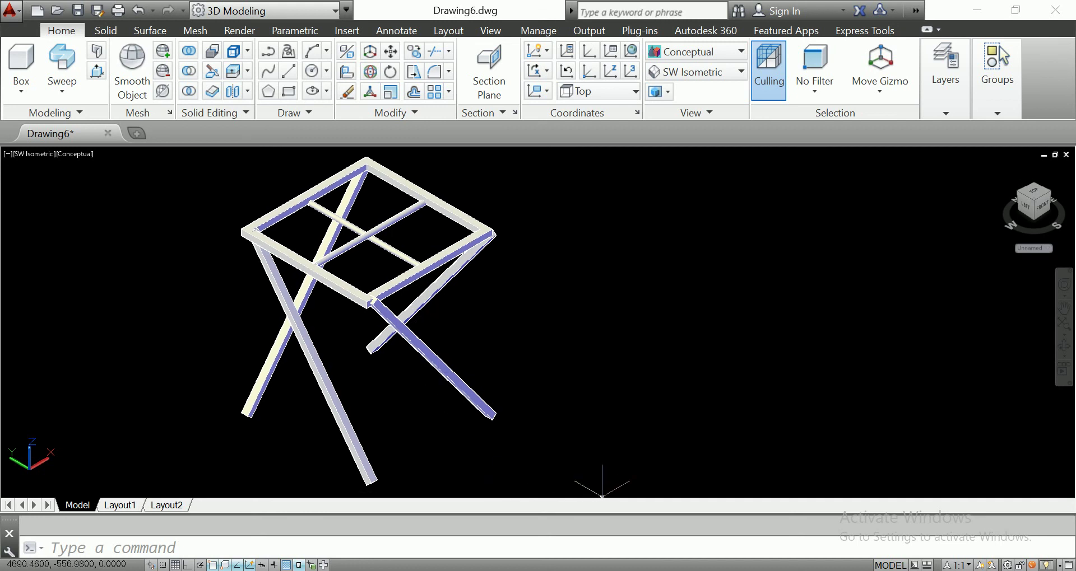